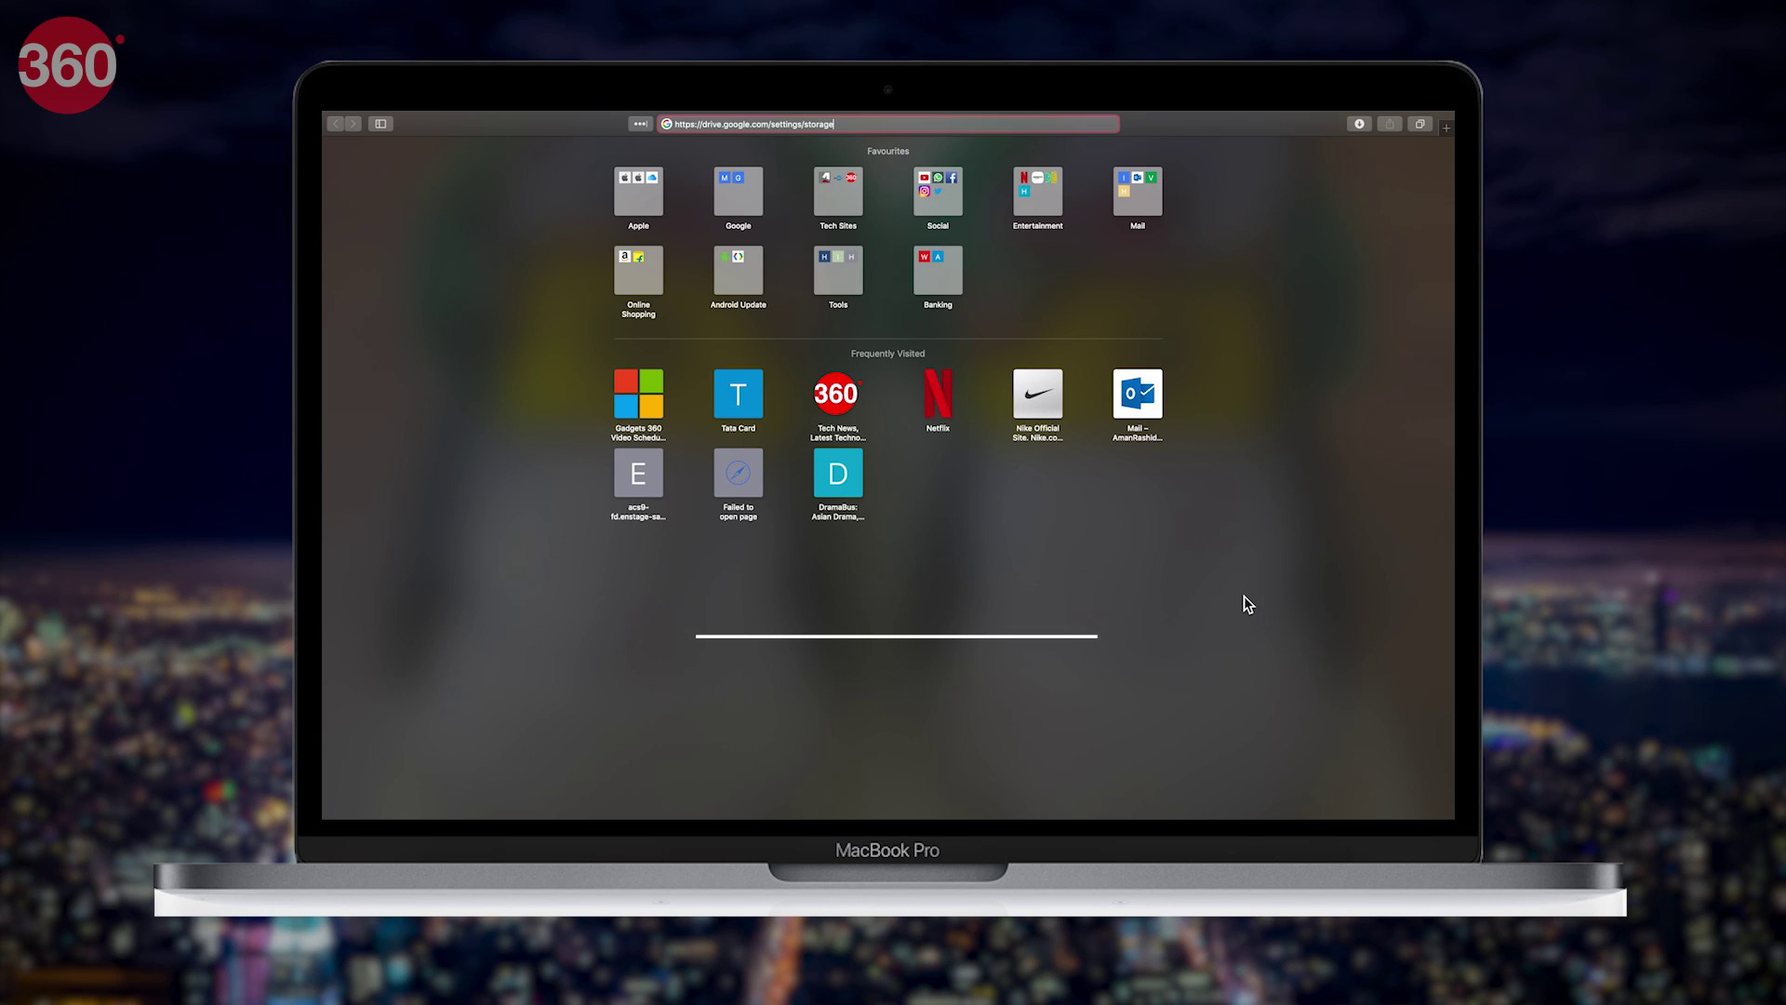
Step: Load the Google One storage overview and expand the full plan list, 15 GB to 30 TB
key("Return")
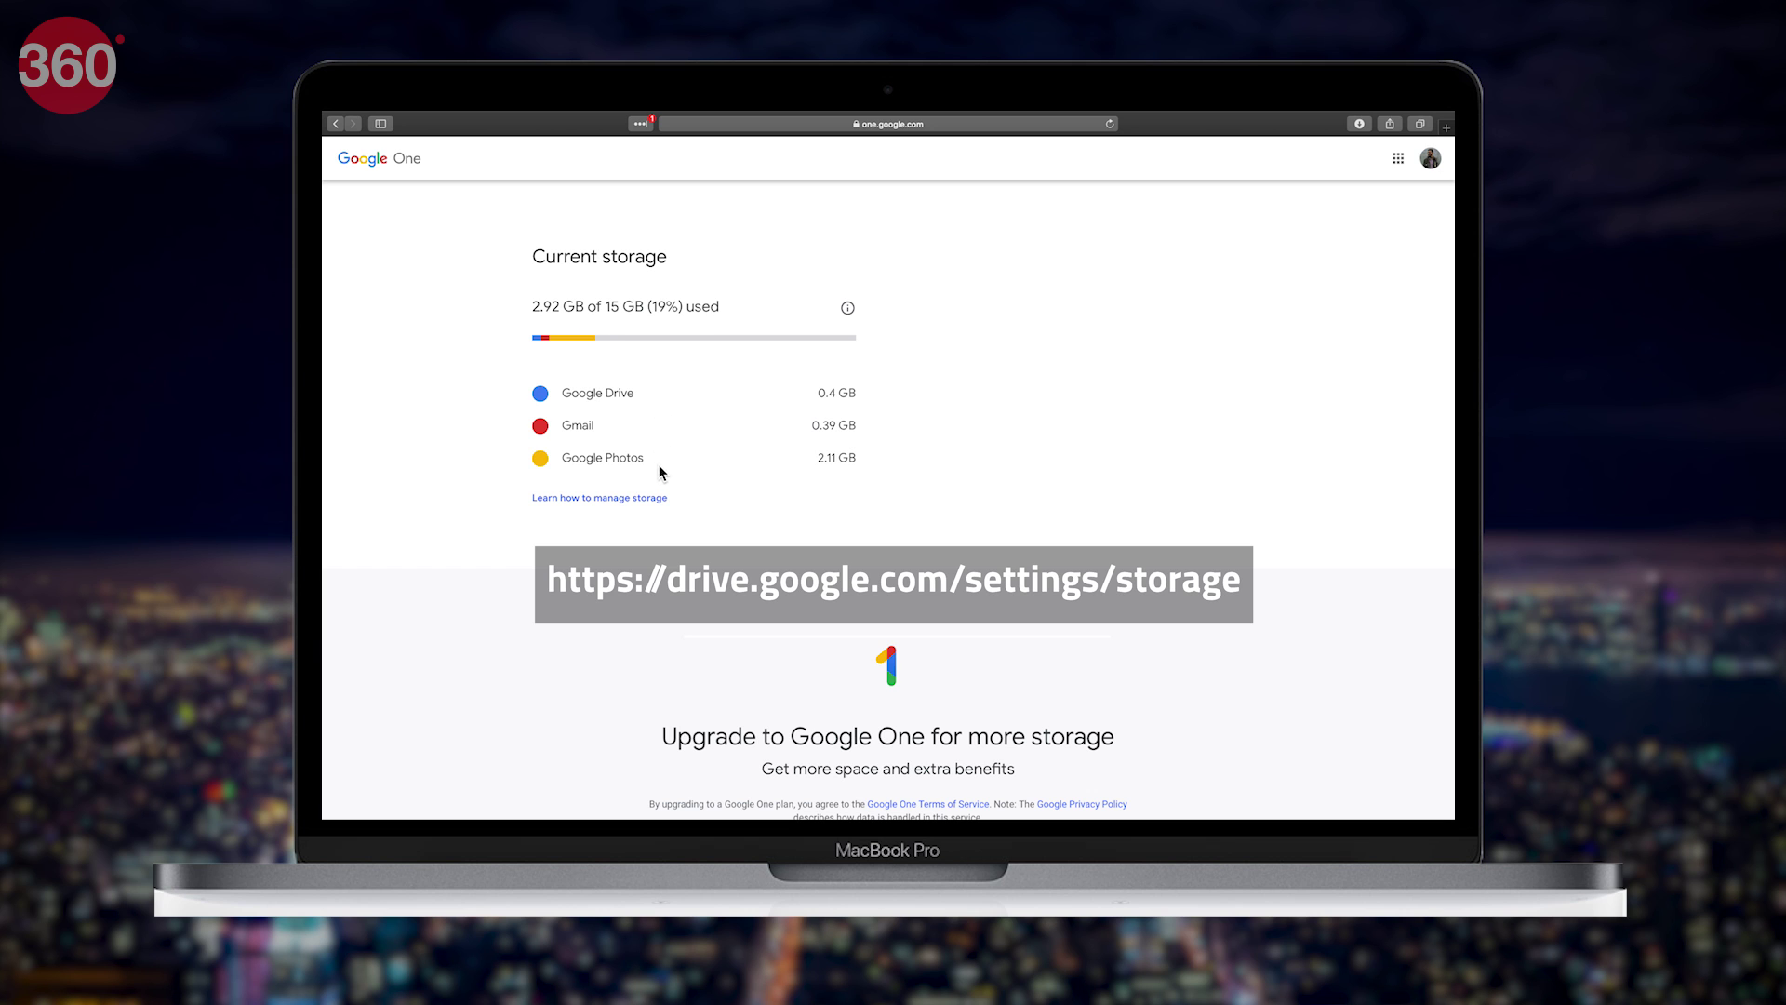
scroll(725, 469, "down", 5)
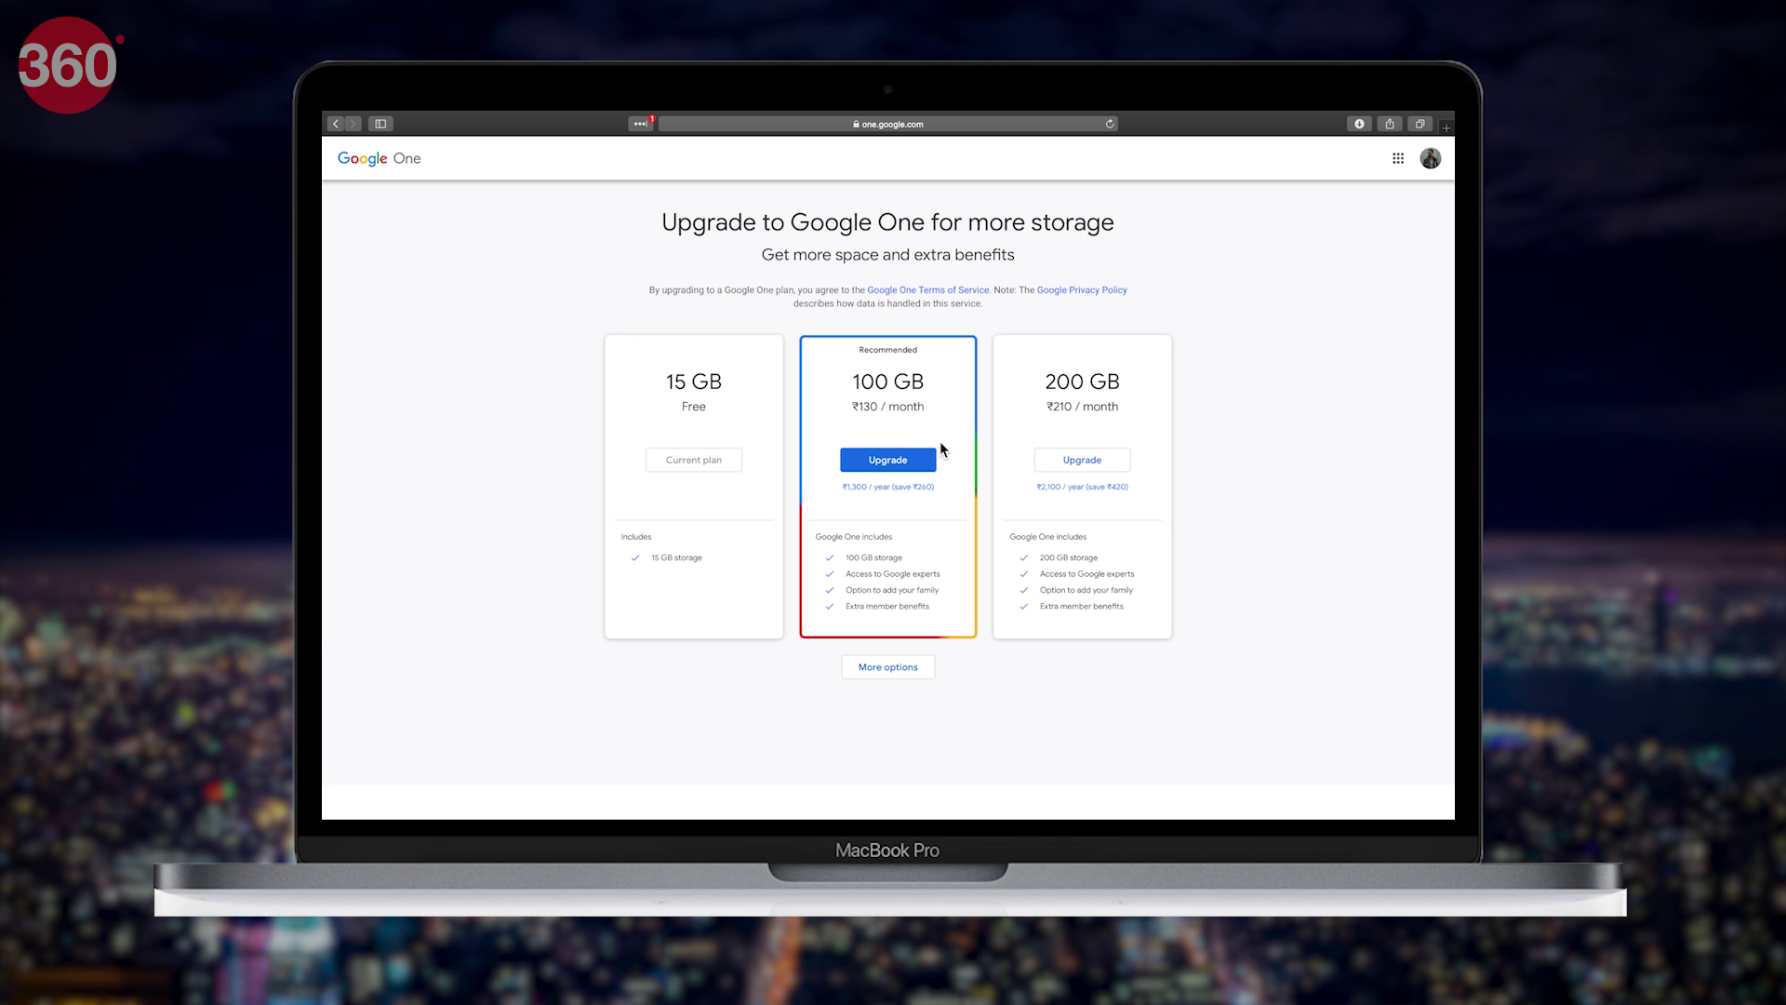
left_click(914, 668)
scroll(1097, 673, "down", 2)
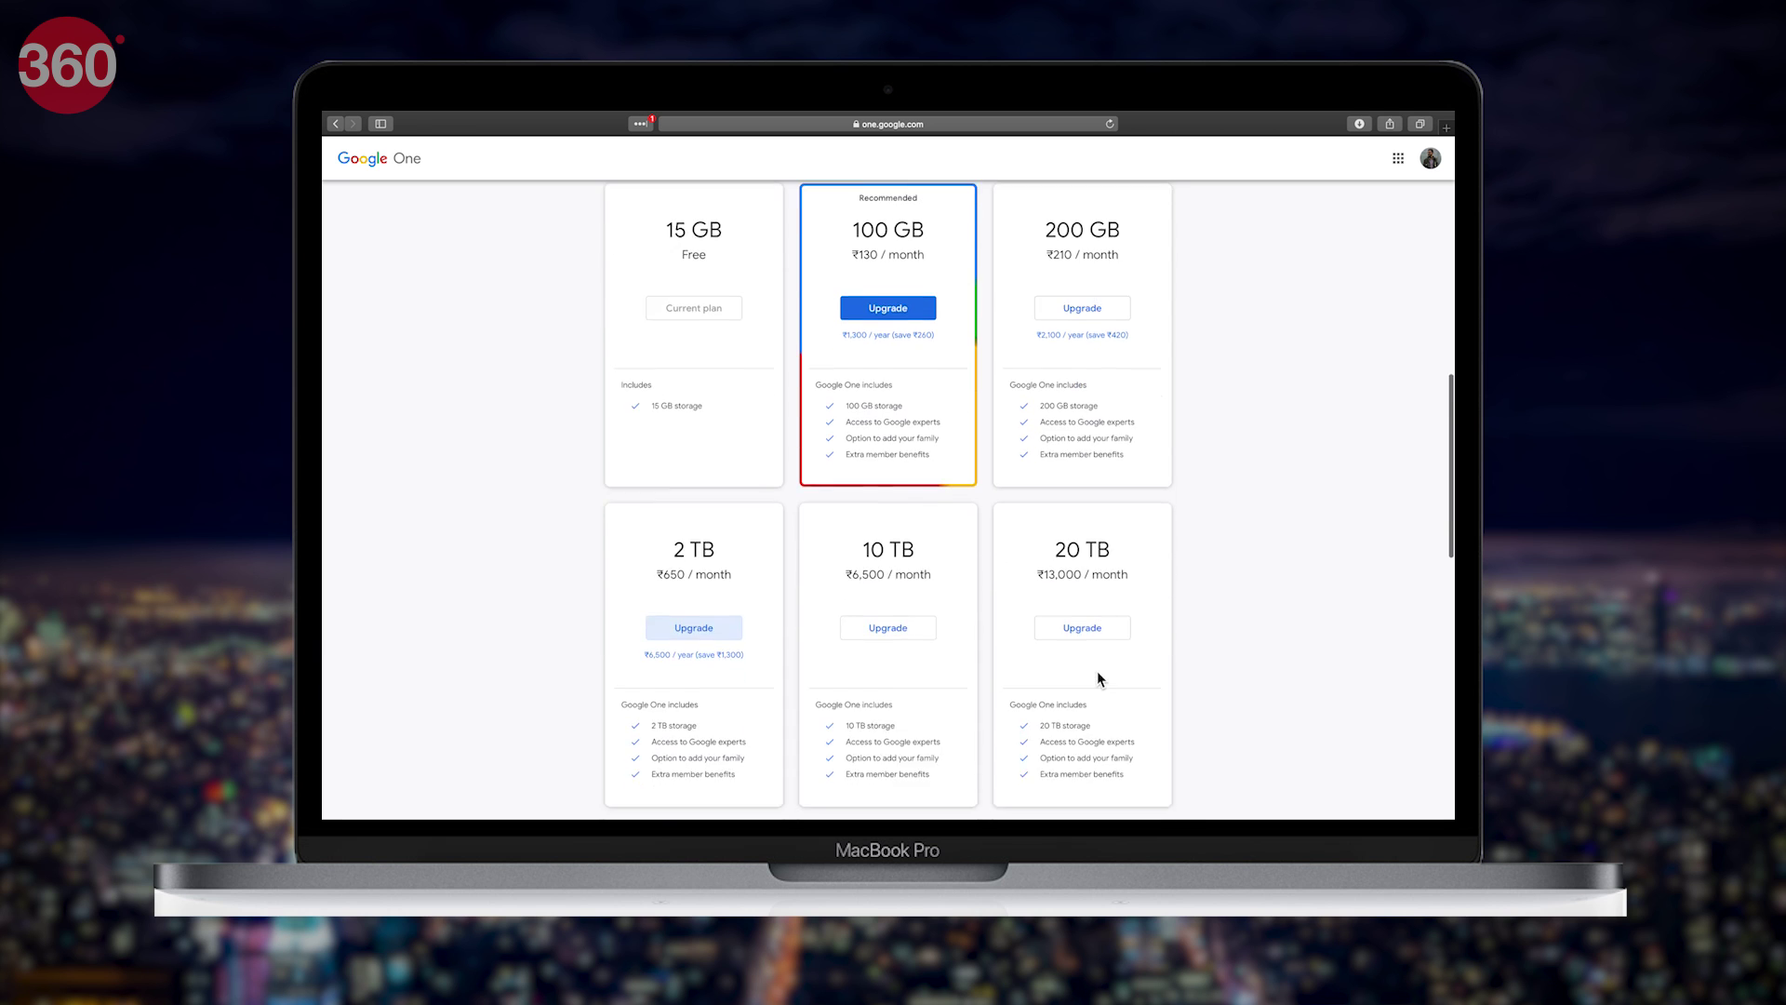
scroll(1098, 674, "down", 1)
scroll(1097, 673, "down", 1)
scroll(1097, 673, "down", 1)
scroll(1097, 678, "down", 1)
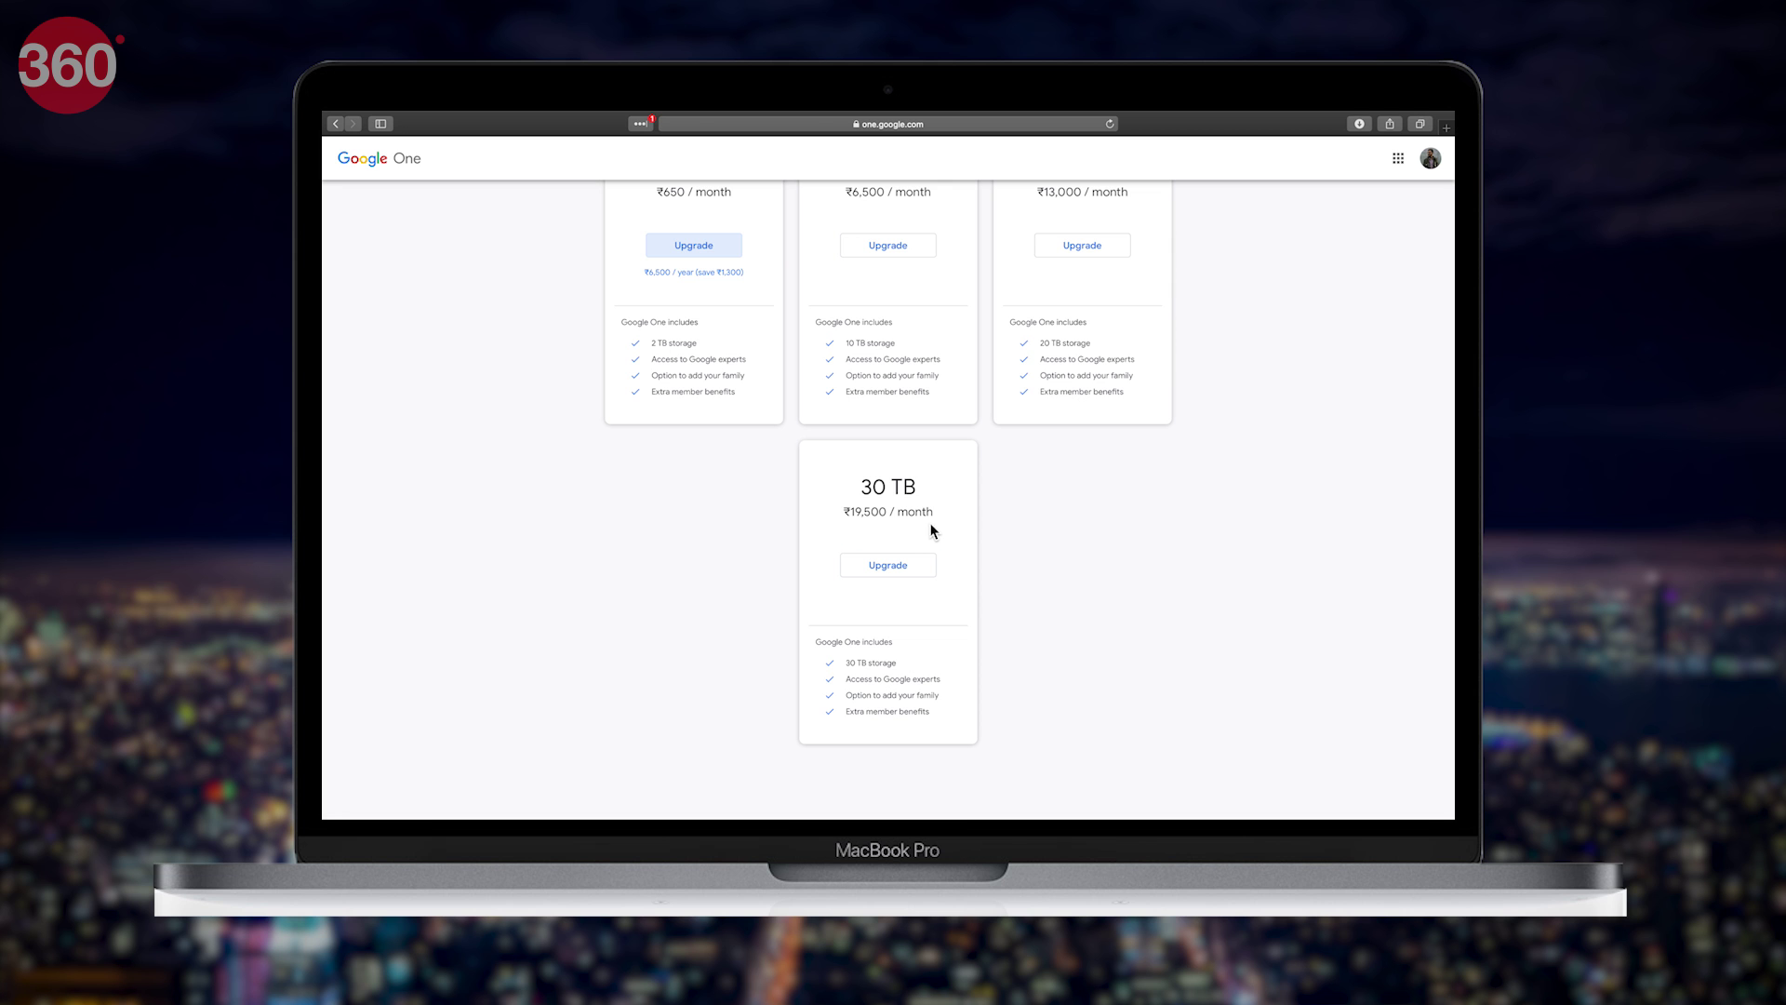
scroll(1029, 541, "up", 1)
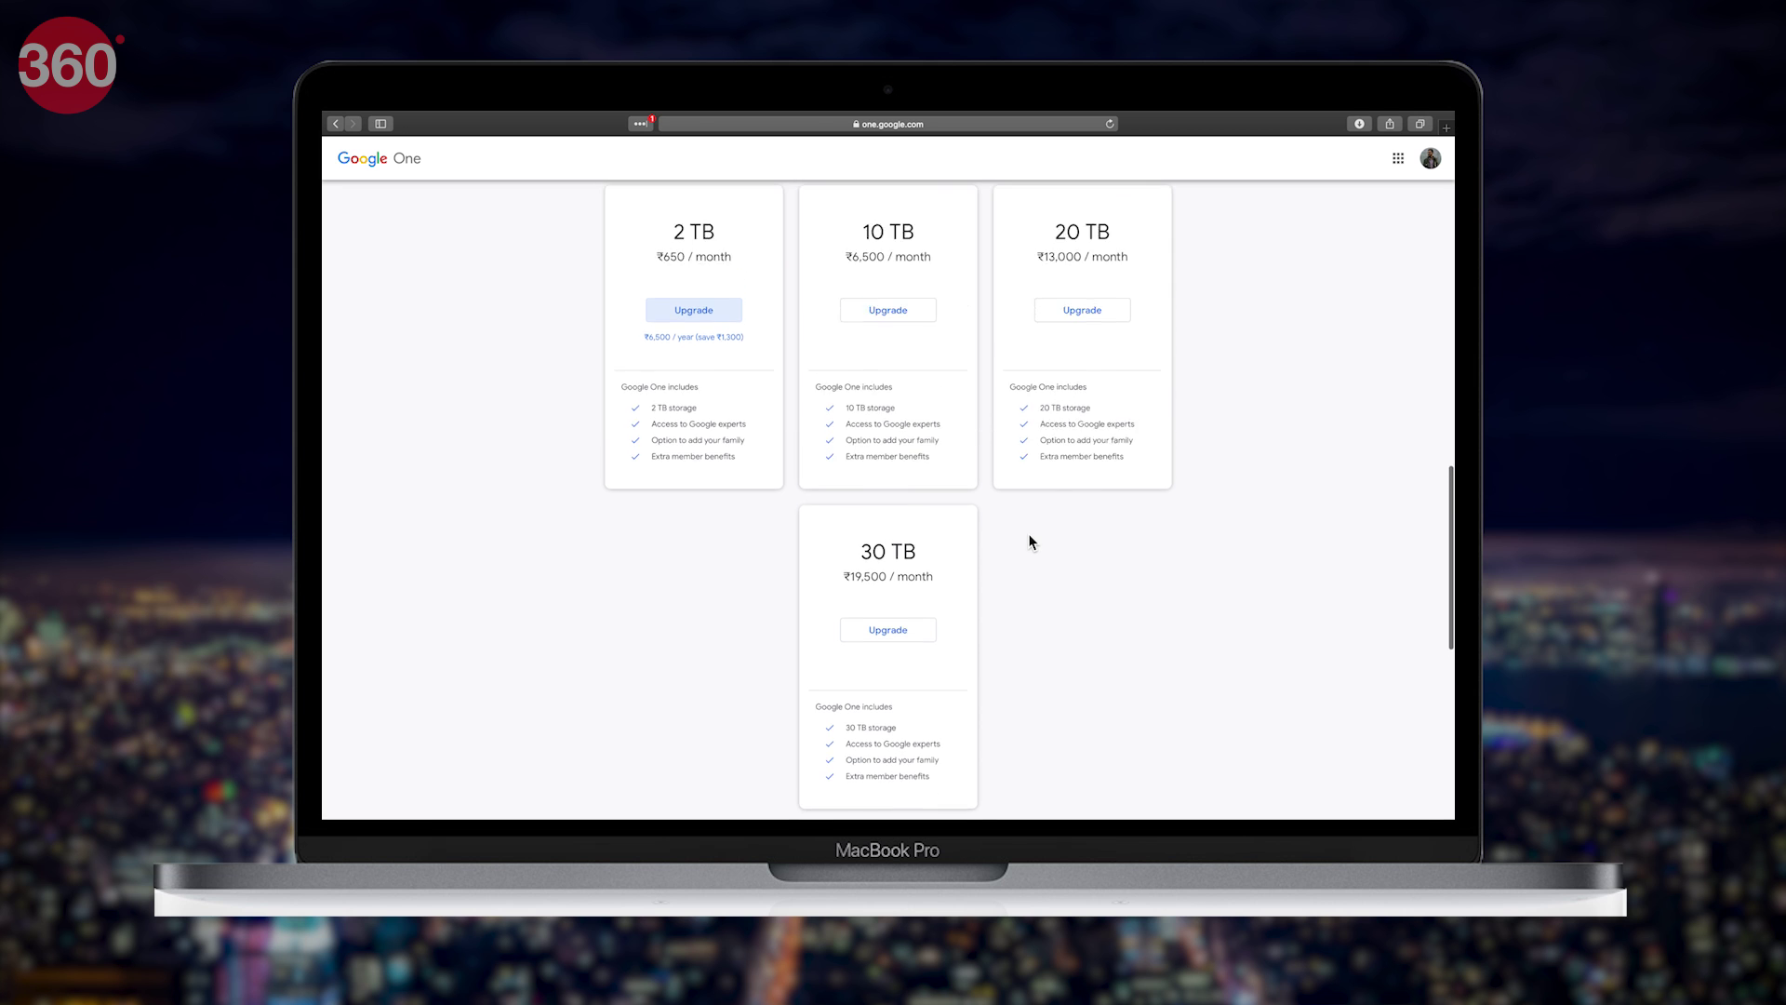
scroll(1028, 542, "up", 2)
scroll(1029, 542, "up", 1)
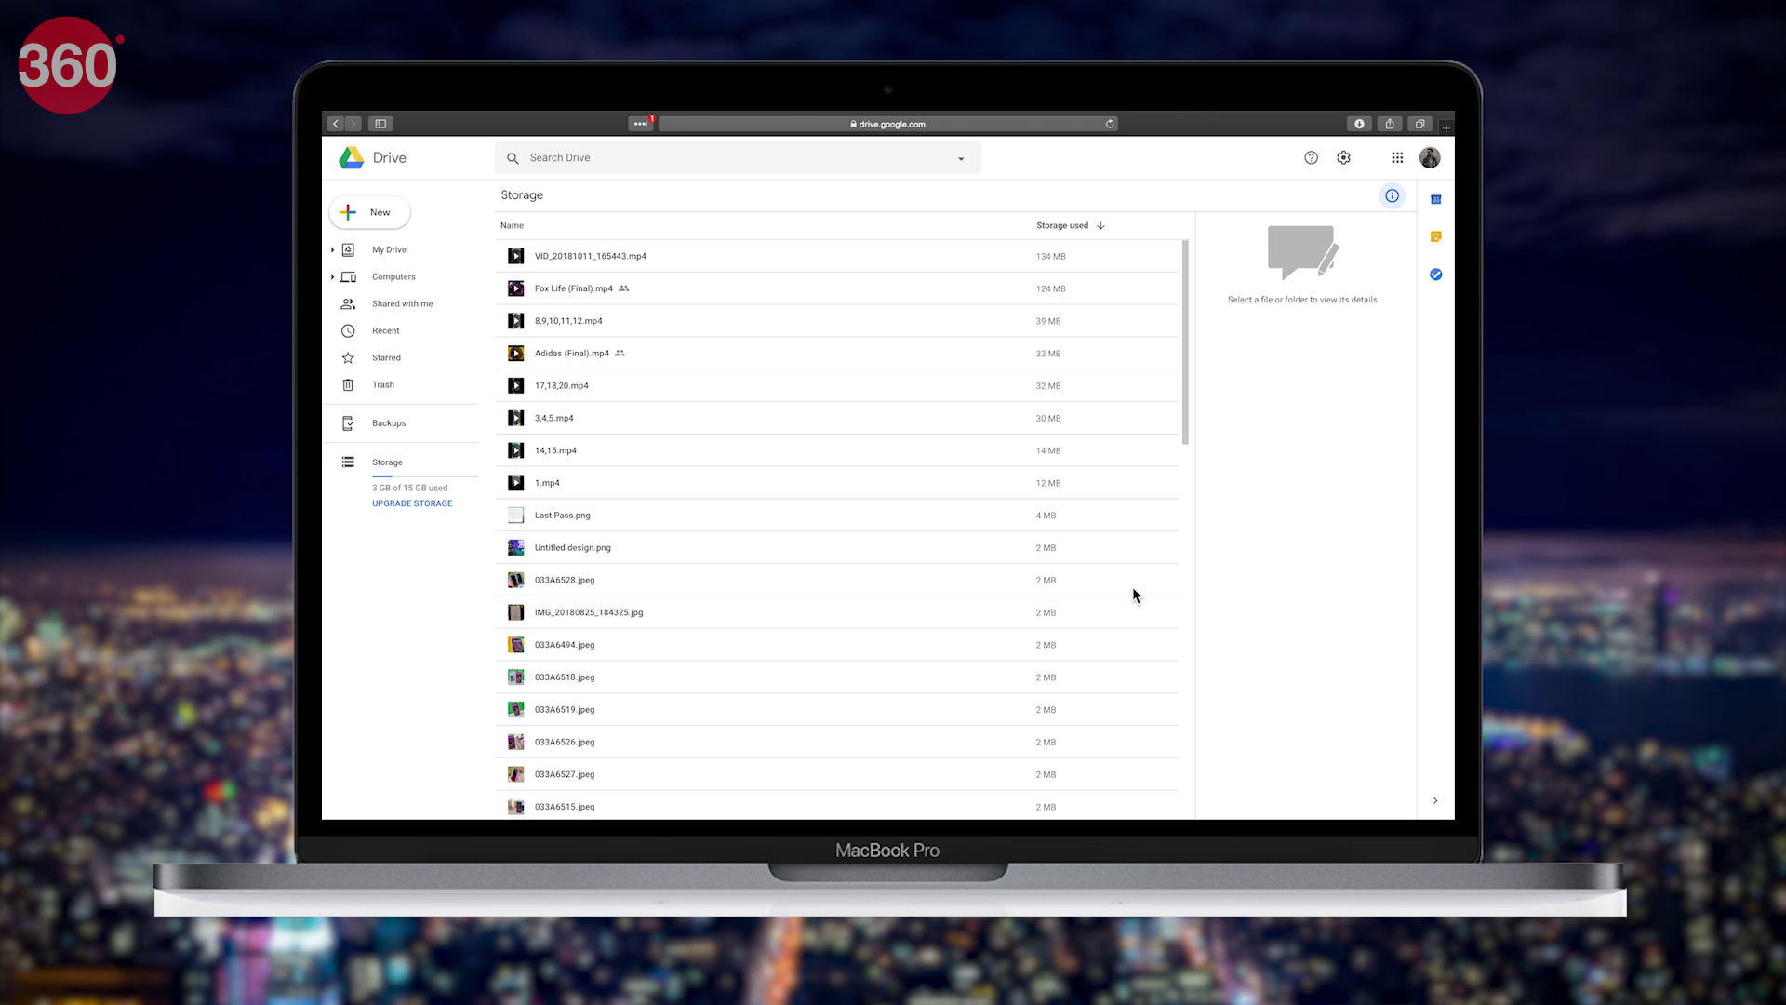
scroll(1131, 587, "down", 2)
scroll(1132, 588, "down", 5)
scroll(1131, 588, "down", 5)
scroll(1132, 593, "down", 1)
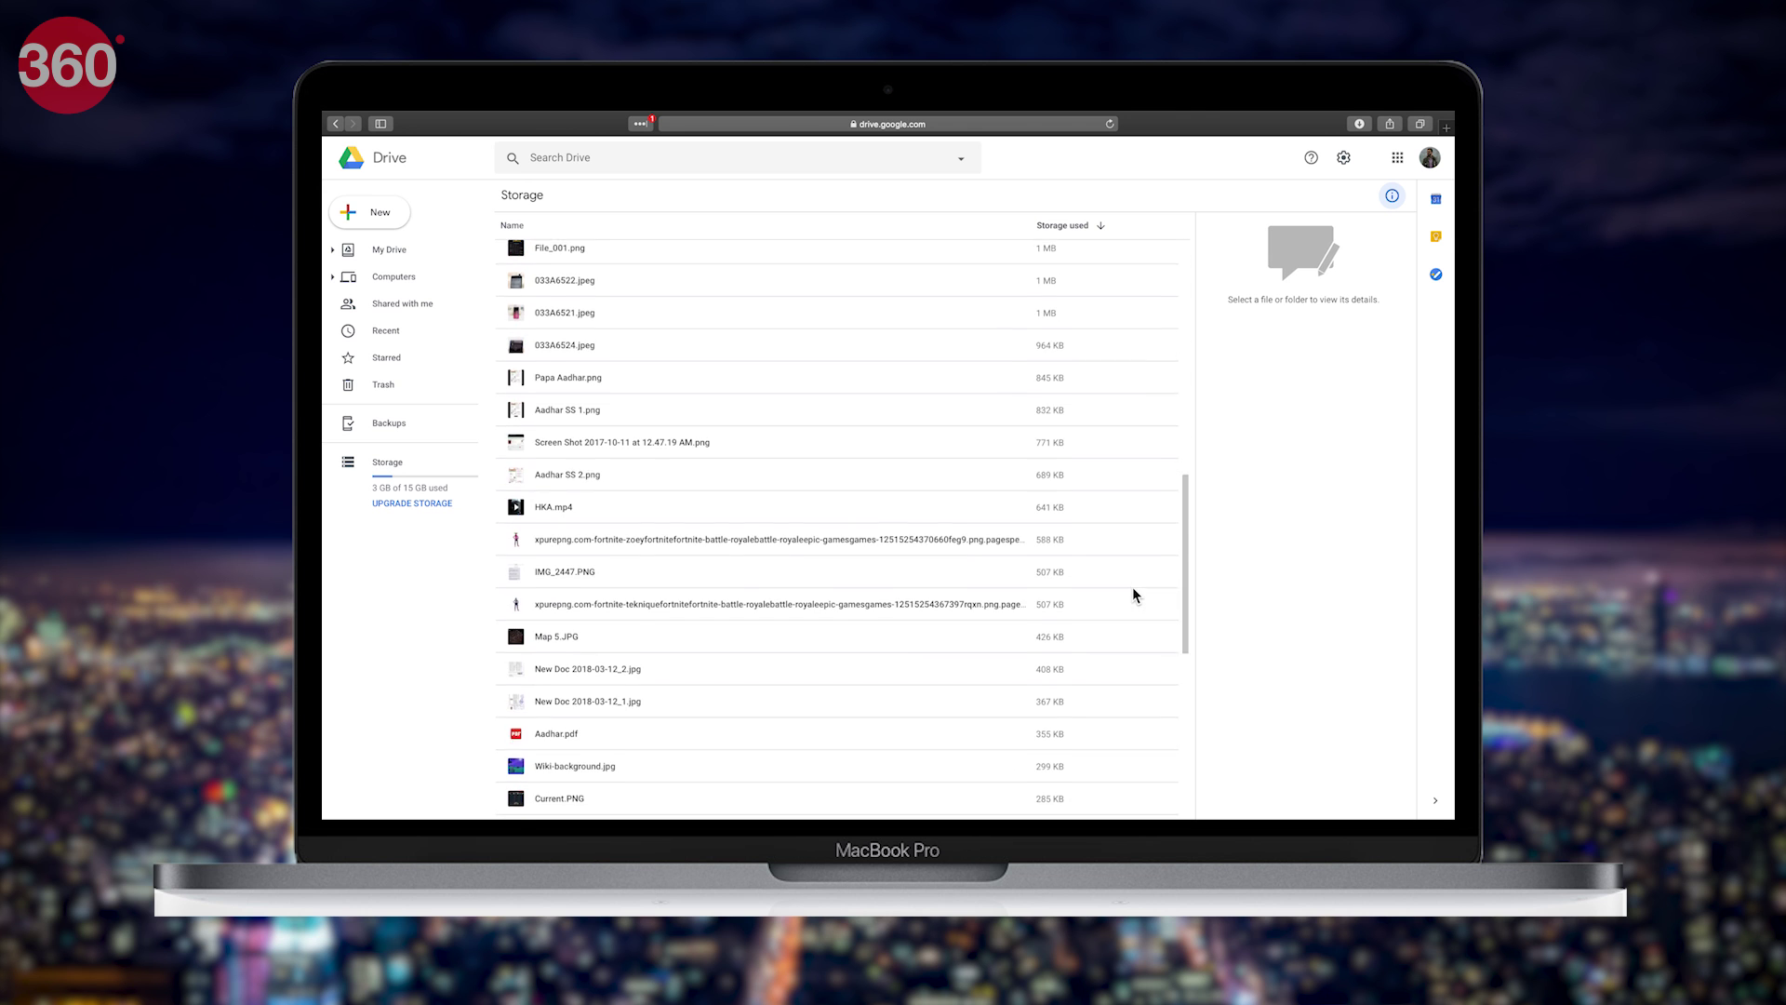
scroll(1132, 593, "down", 5)
scroll(1132, 593, "down", 3)
scroll(1131, 593, "up", 3)
scroll(1131, 593, "up", 10)
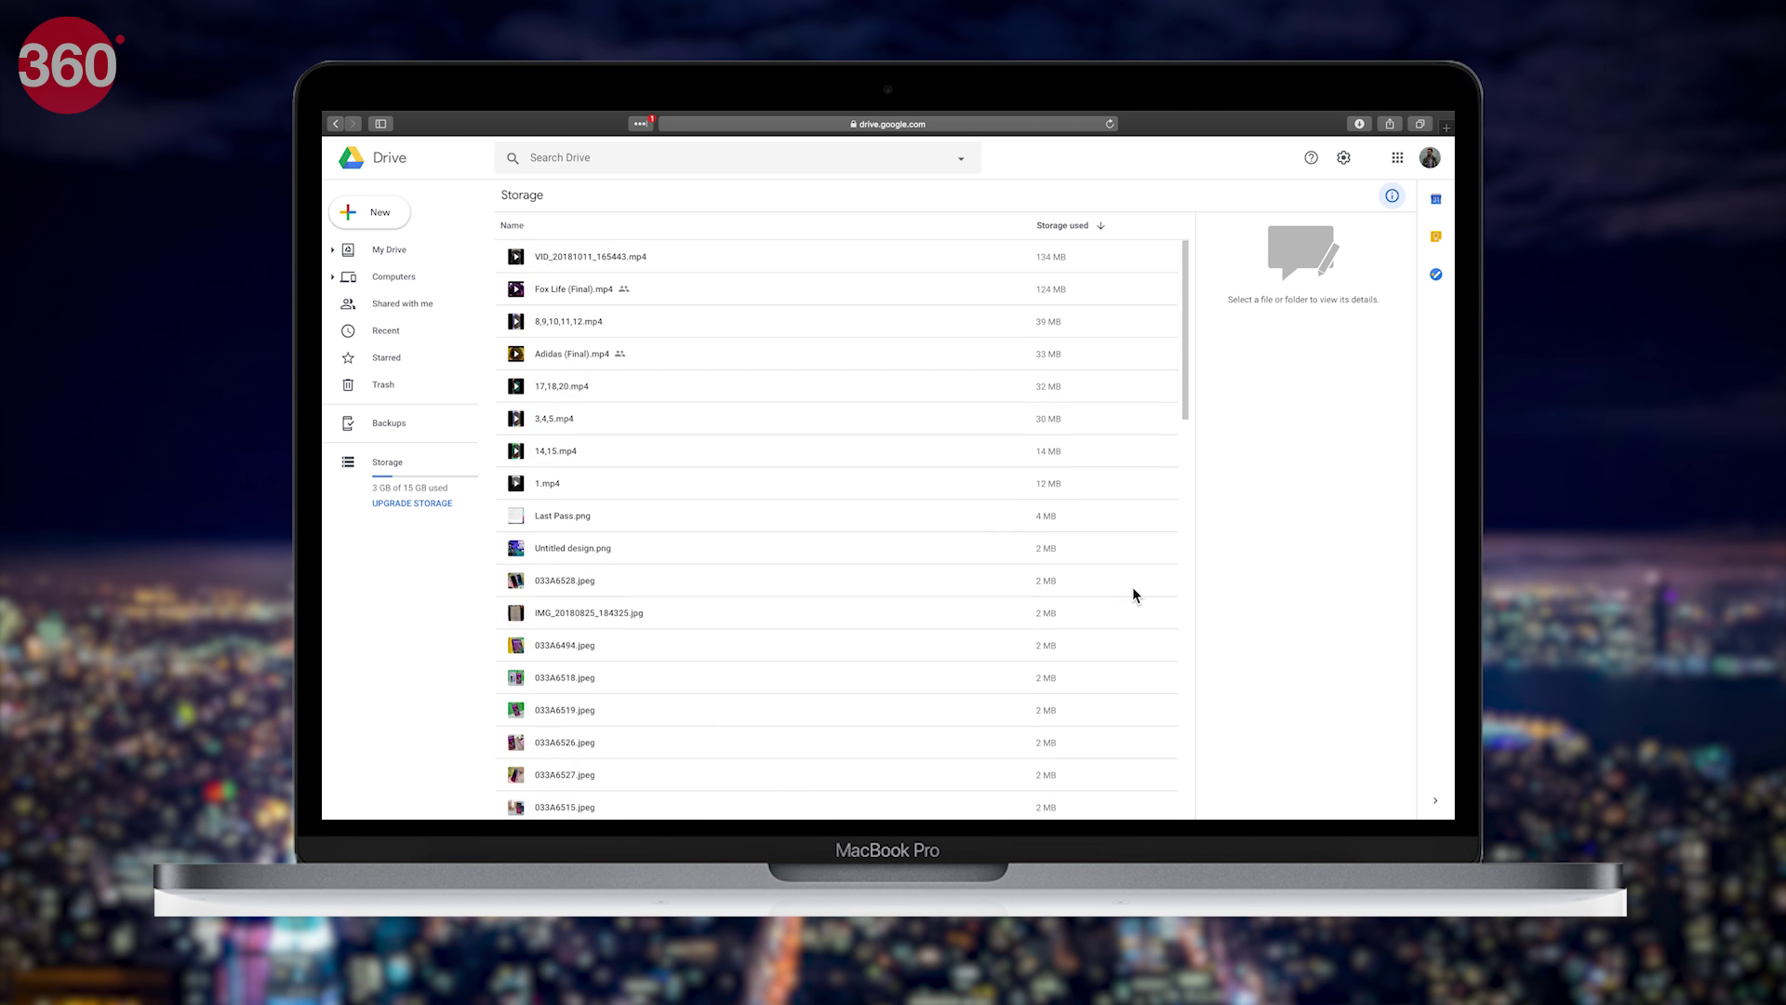
Step: Remove the 32 MB video 17,18,20.mp4 from Drive's size-sorted storage list
left_click(1010, 395)
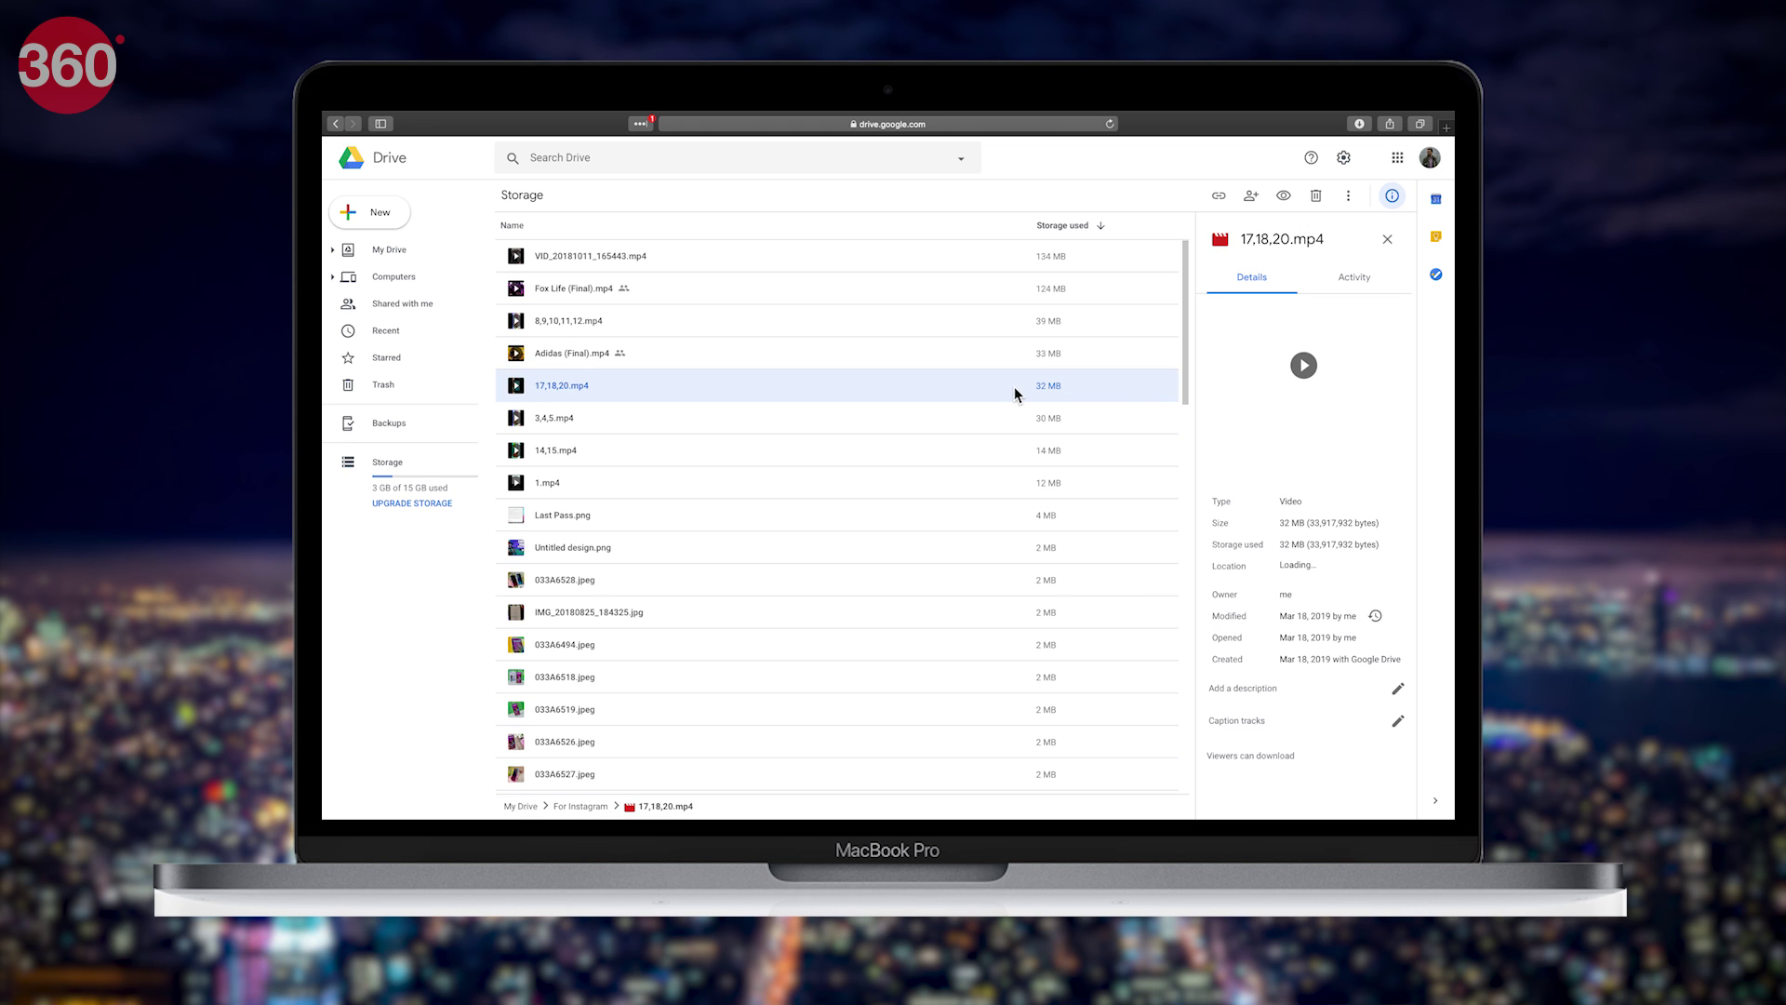
right_click(1020, 387)
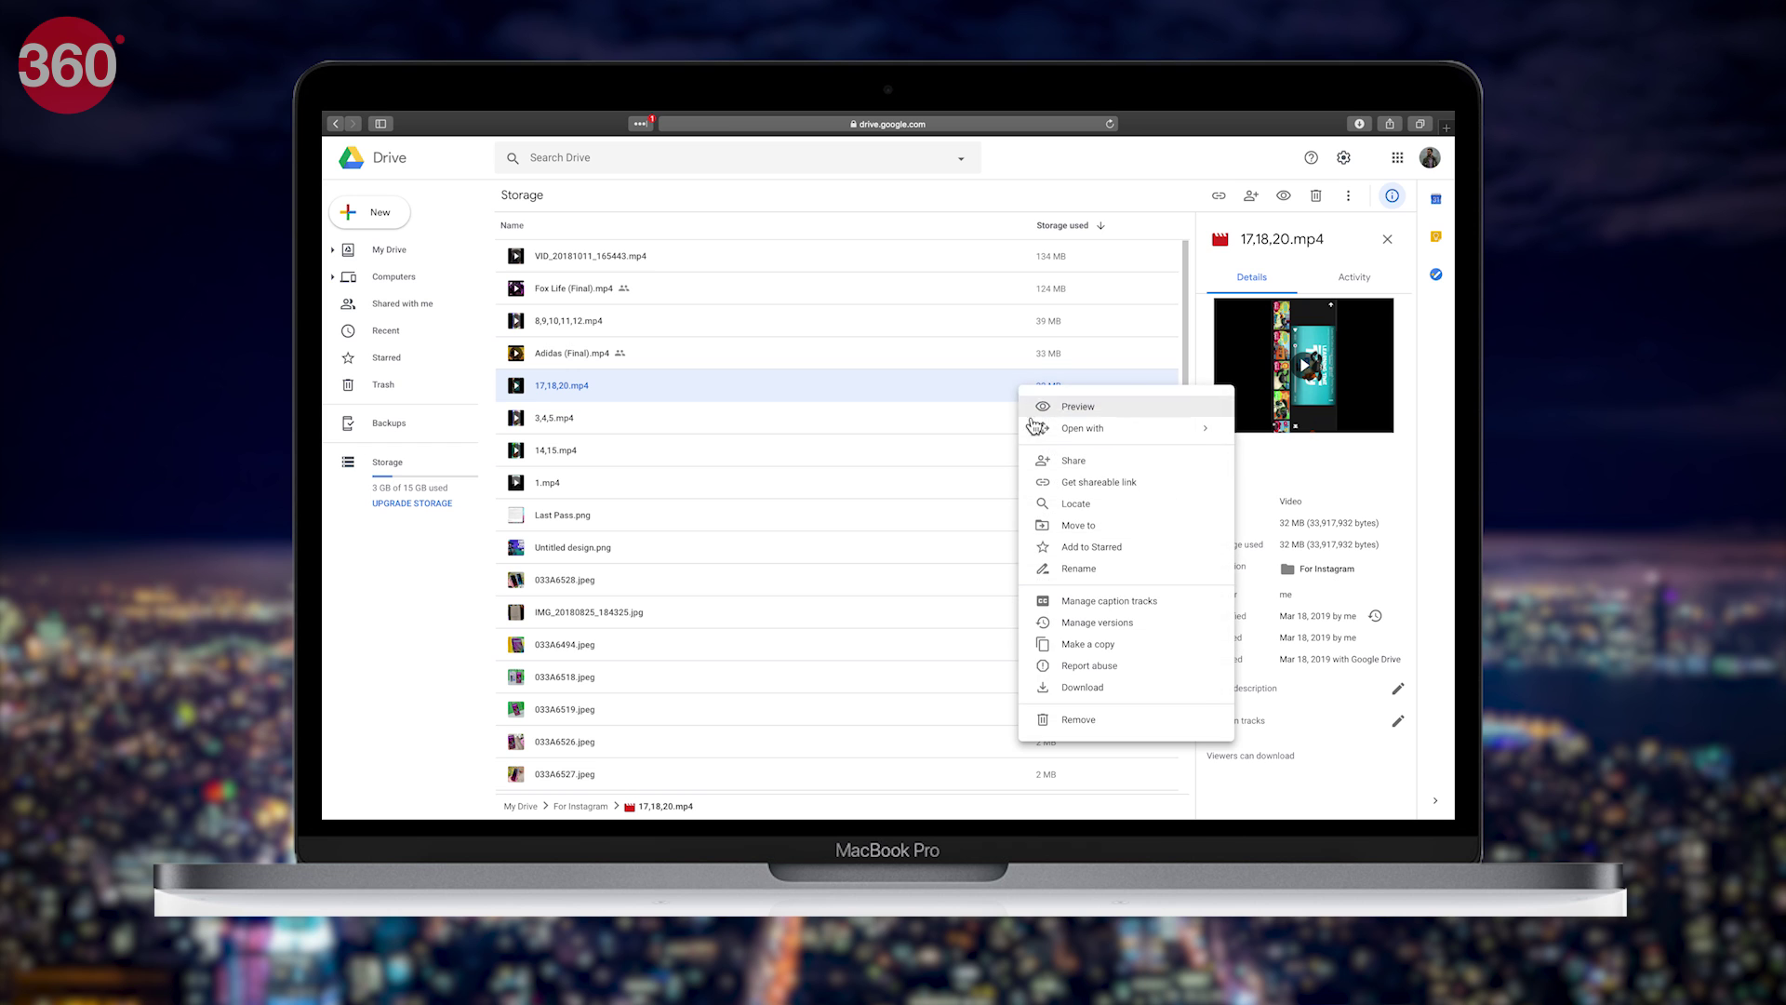
left_click(1078, 720)
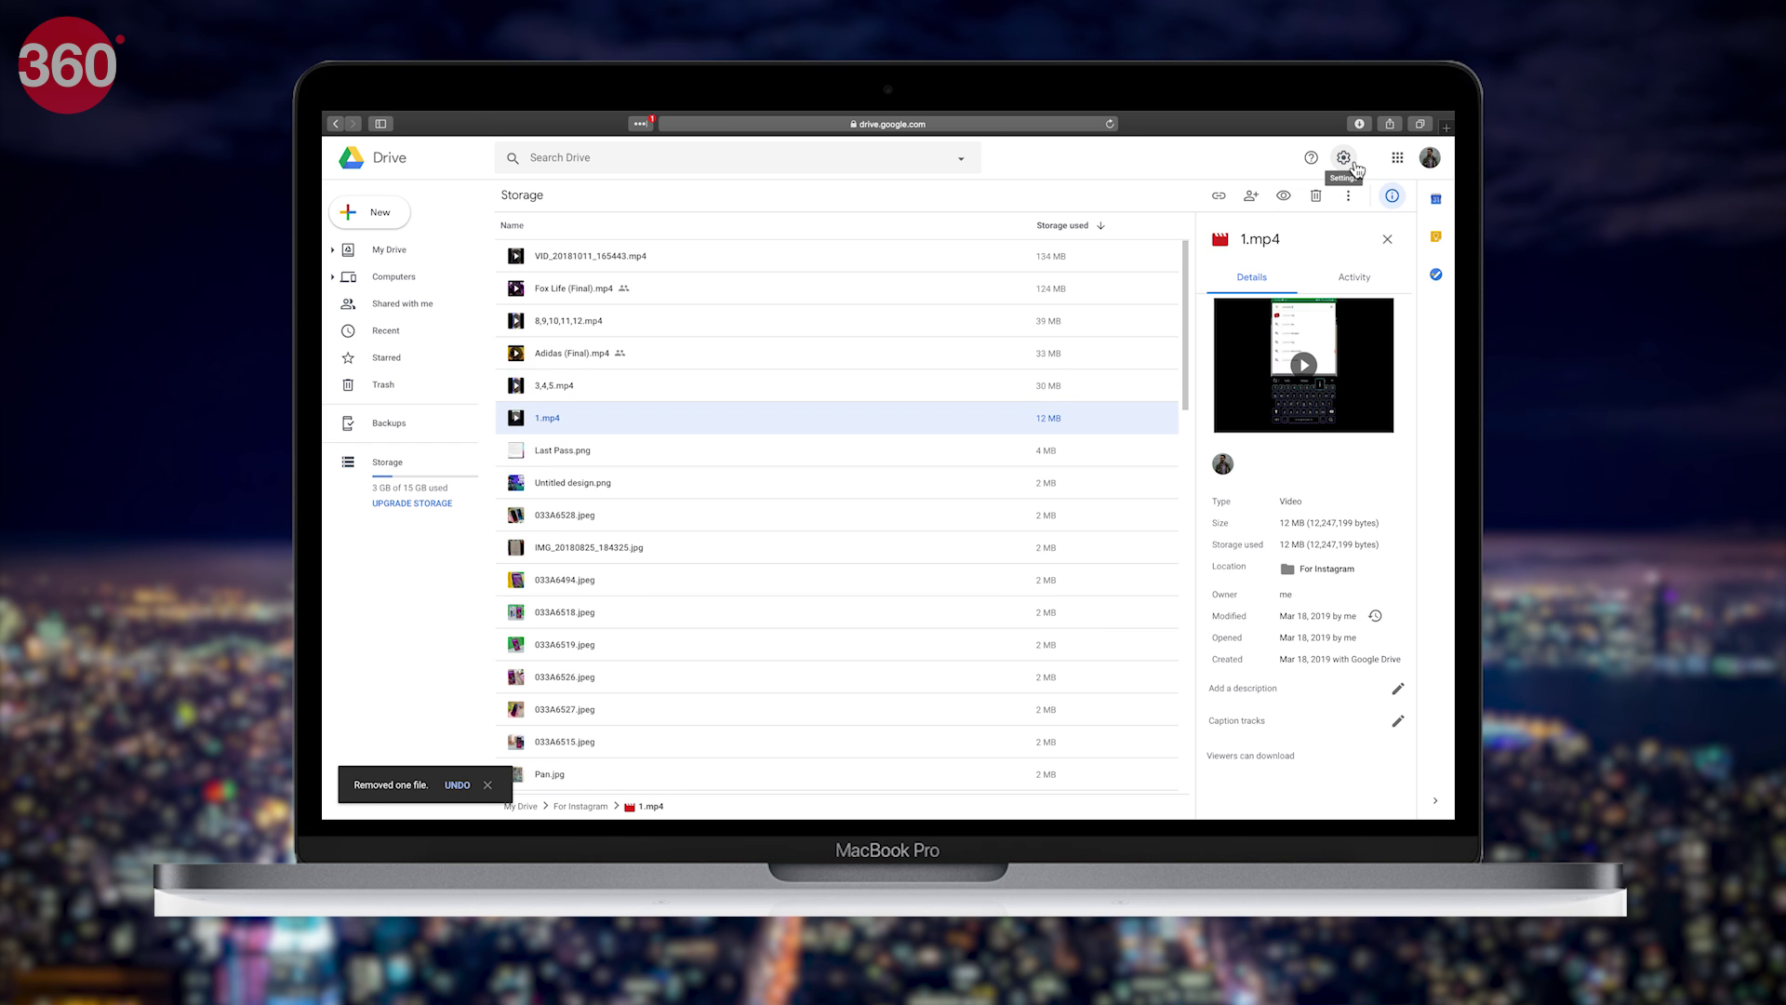
Step: Delete Allo's hidden app data under Drive Settings > Manage Apps, then return to storage
left_click(1344, 157)
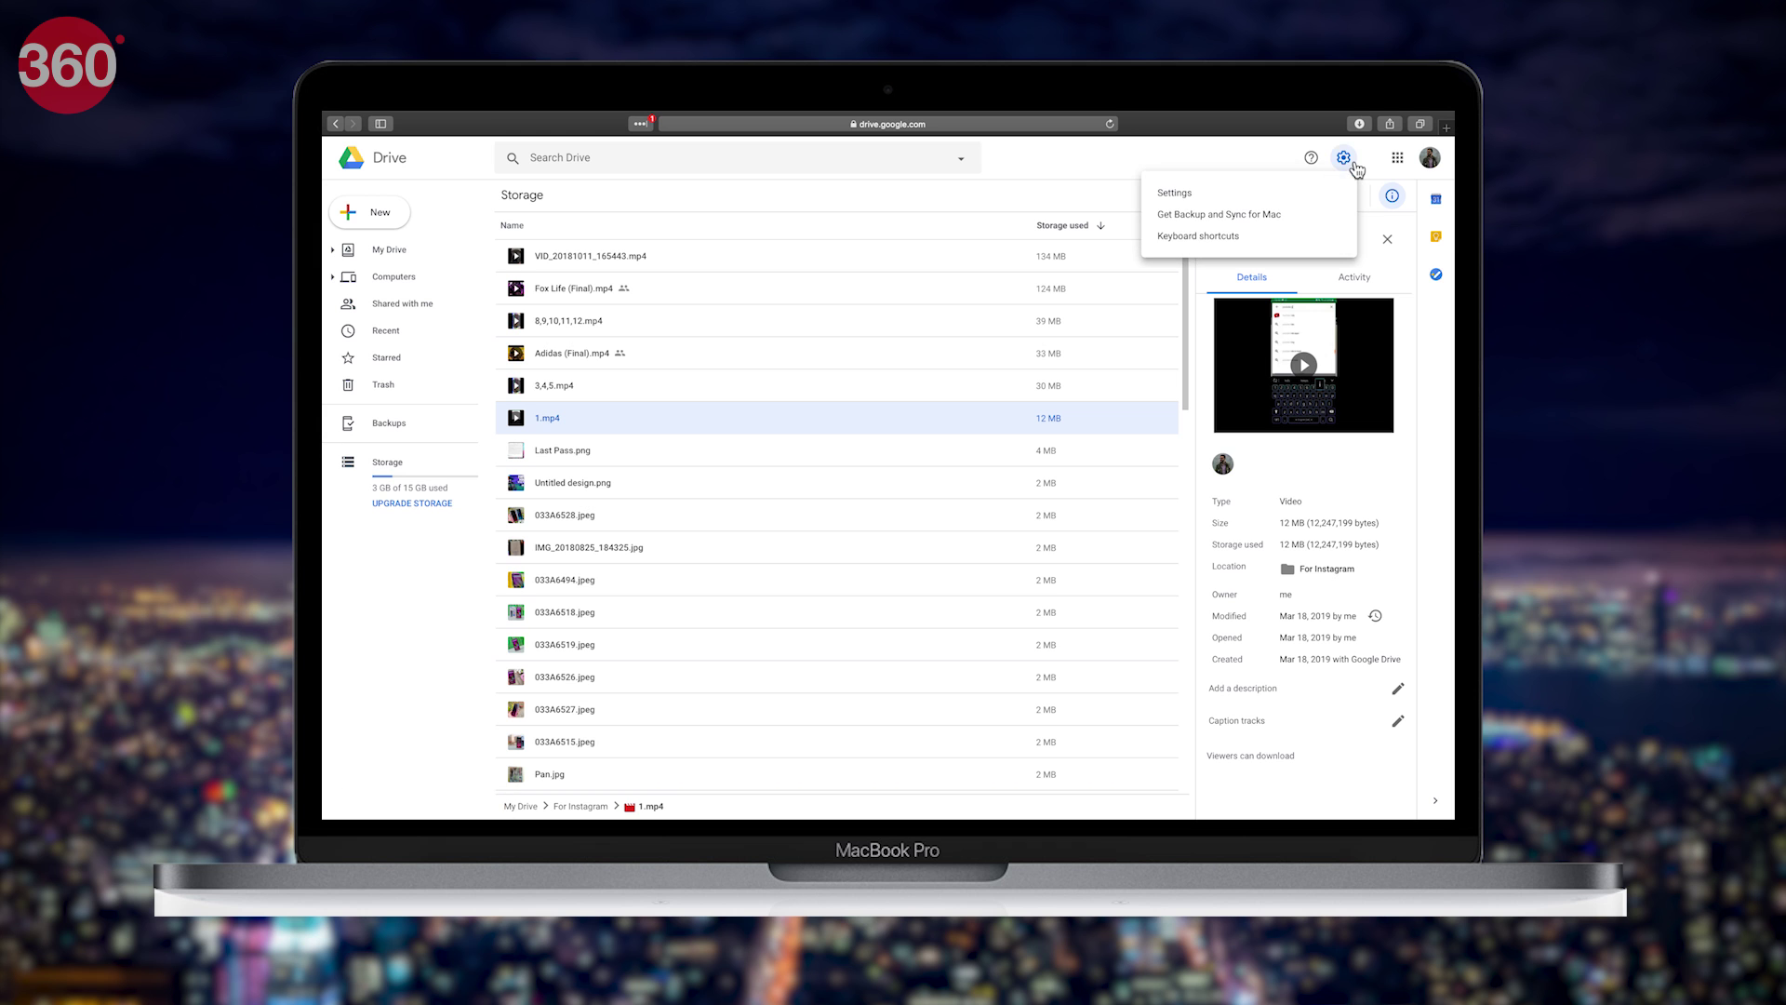
left_click(1228, 196)
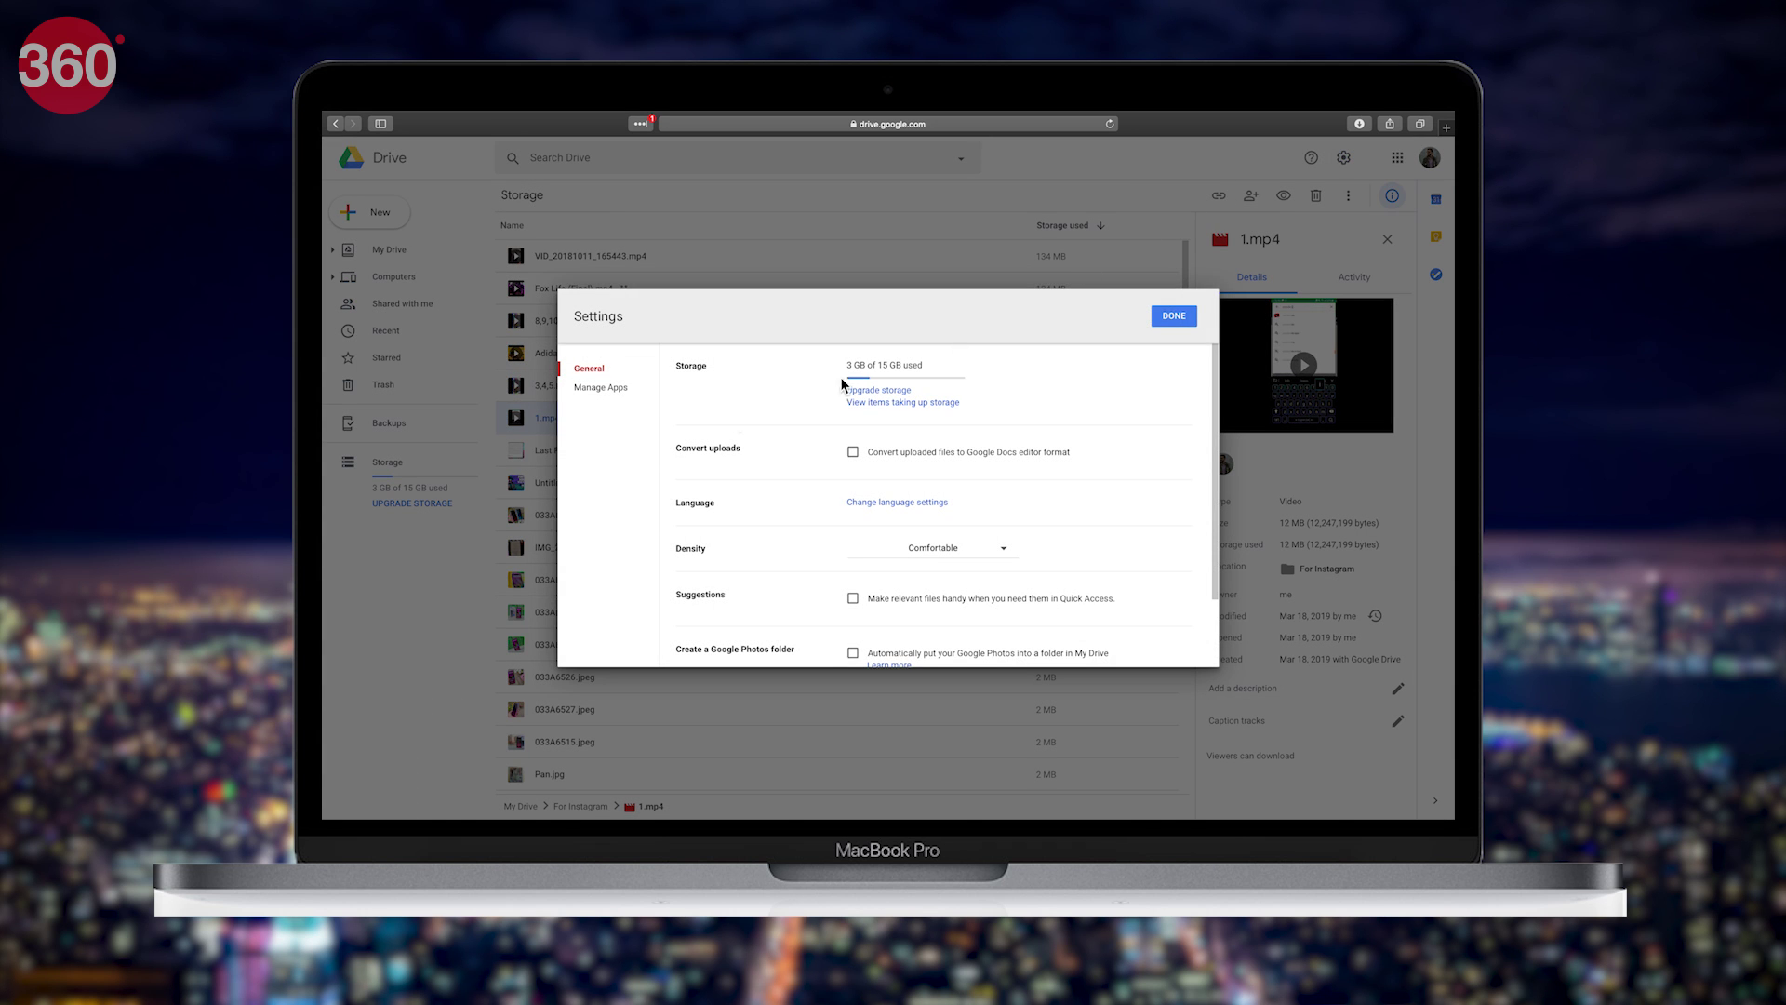
left_click(614, 389)
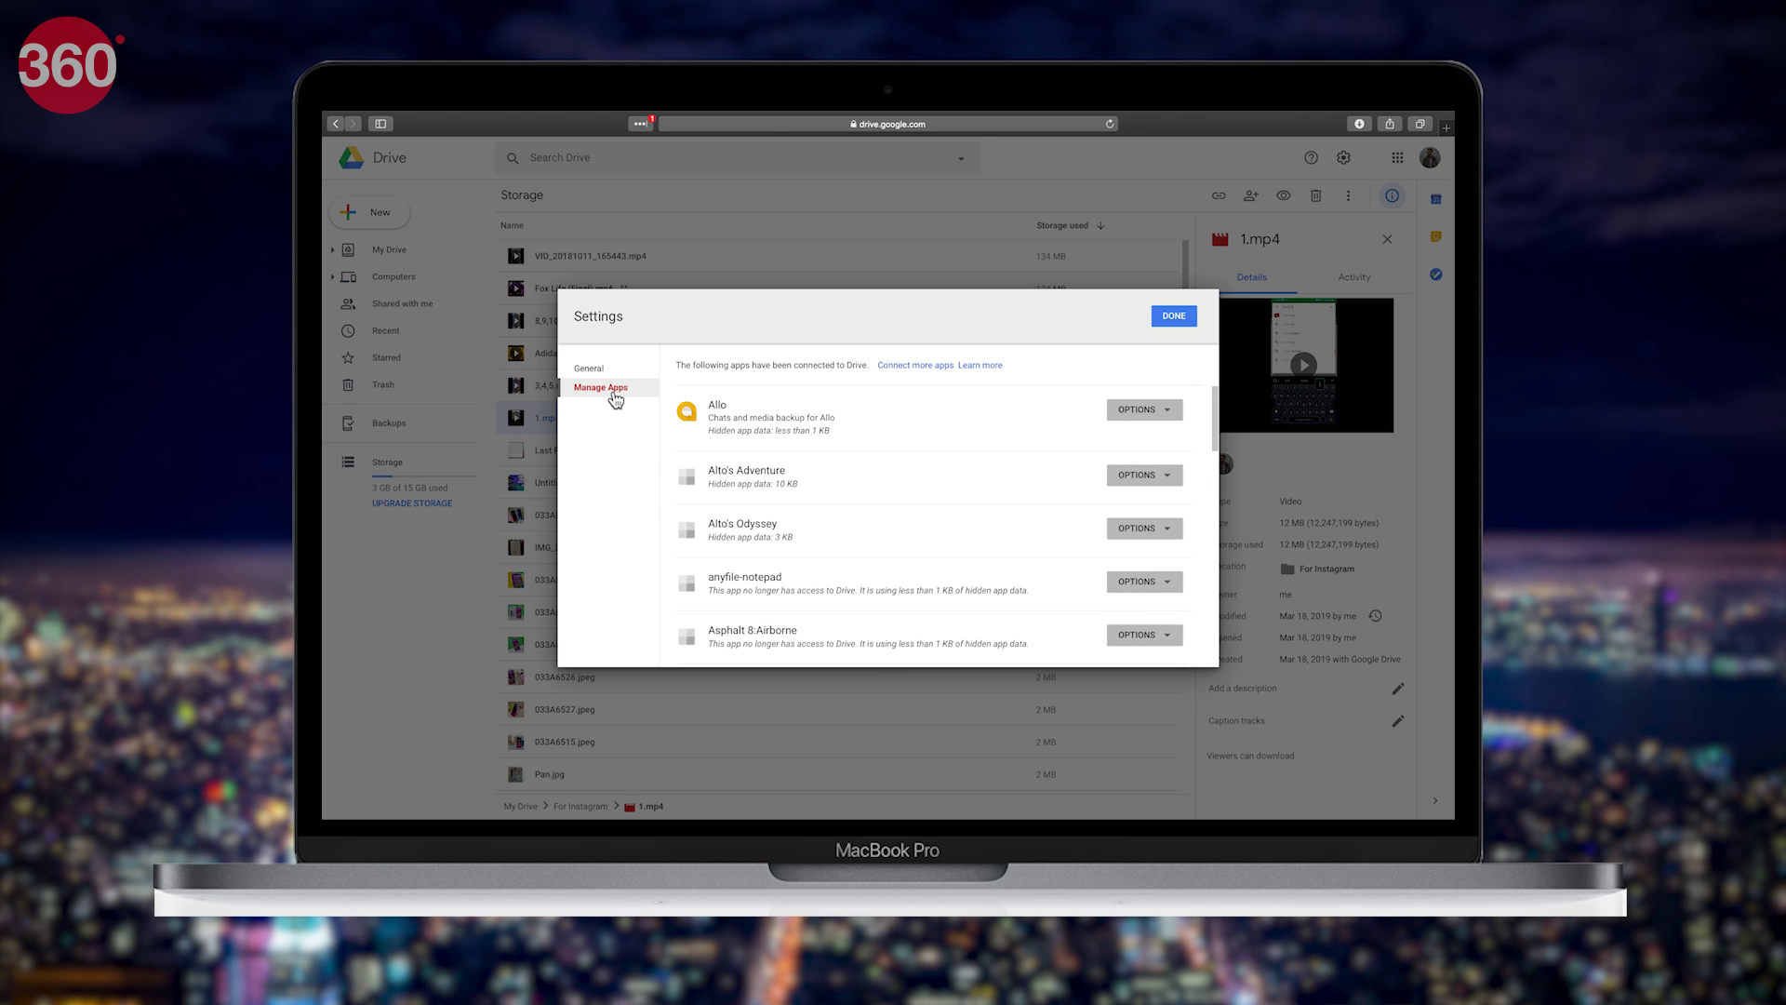
left_click(1169, 413)
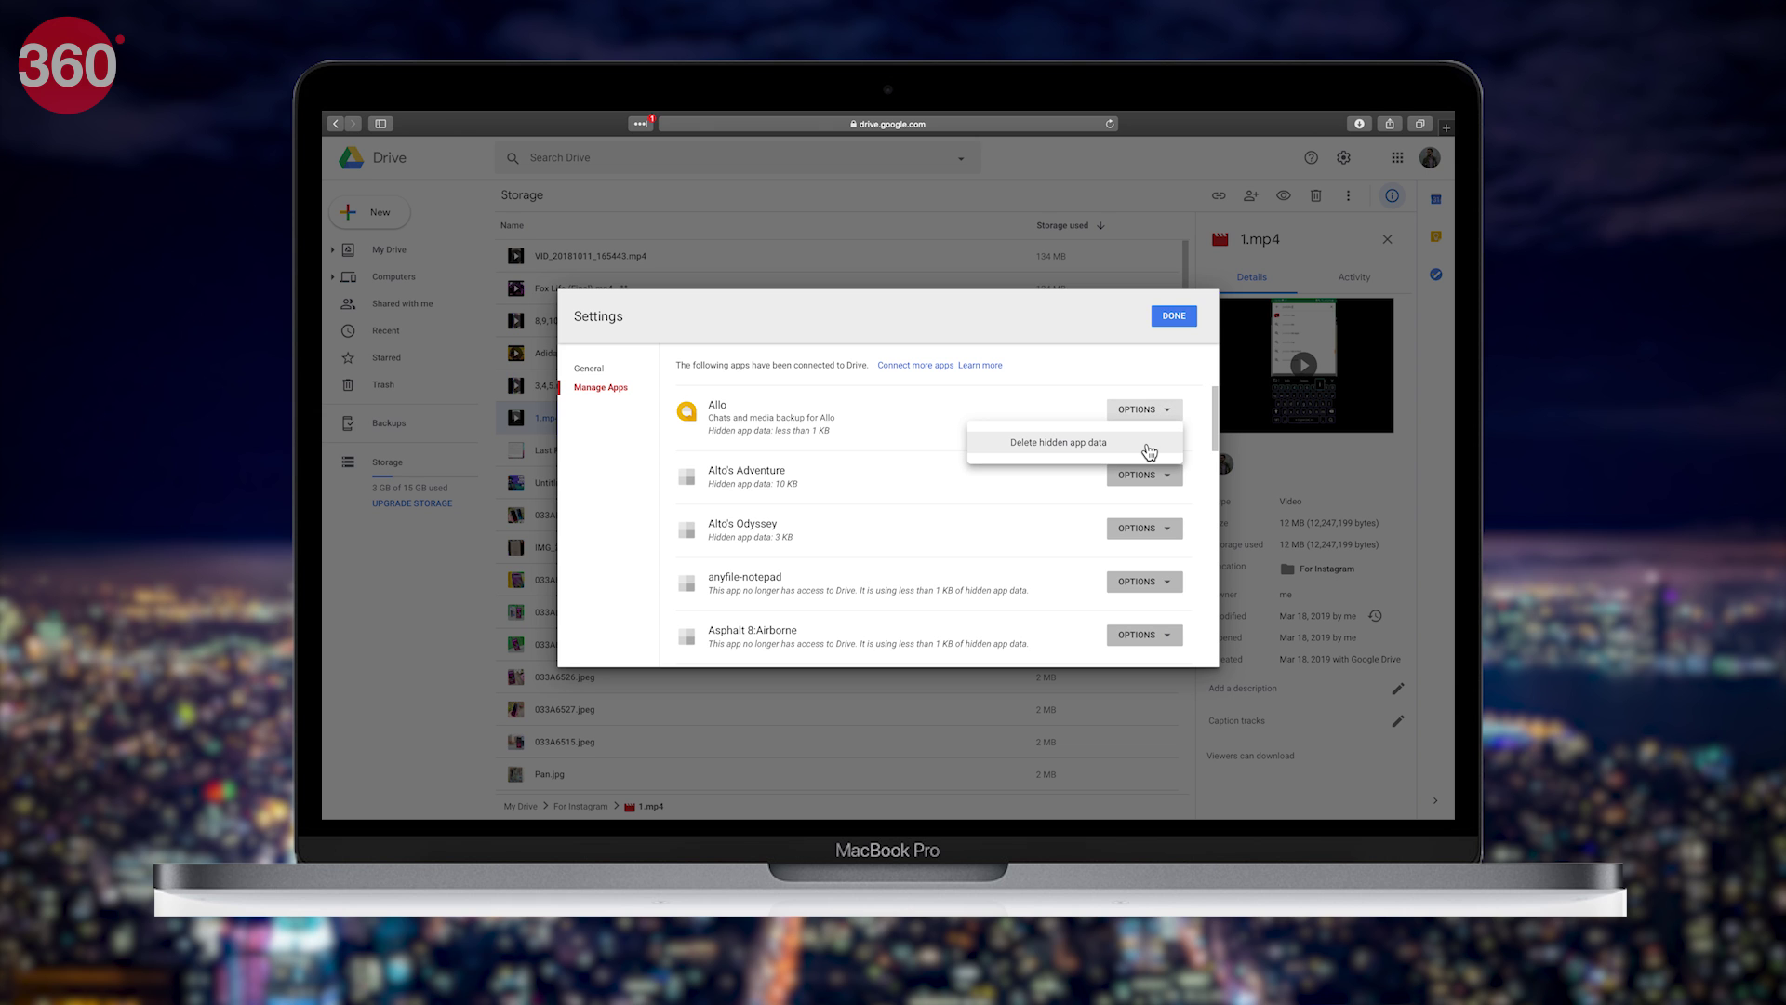
left_click(1149, 452)
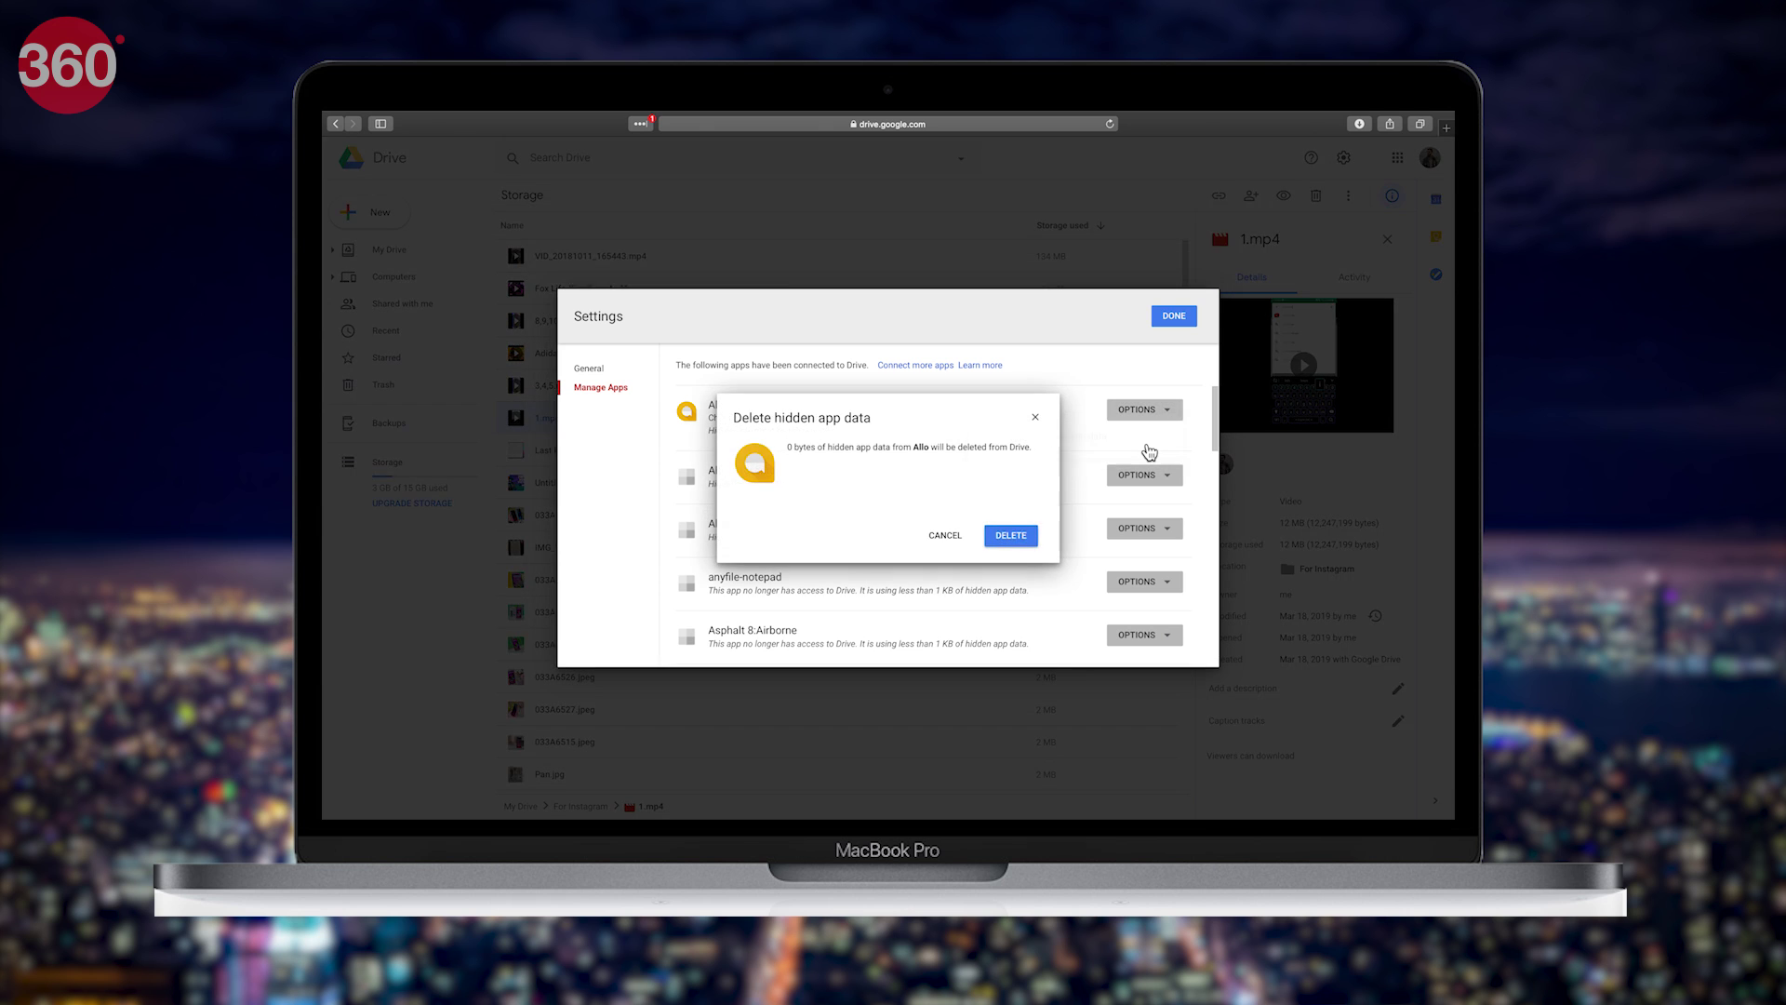
left_click(1012, 536)
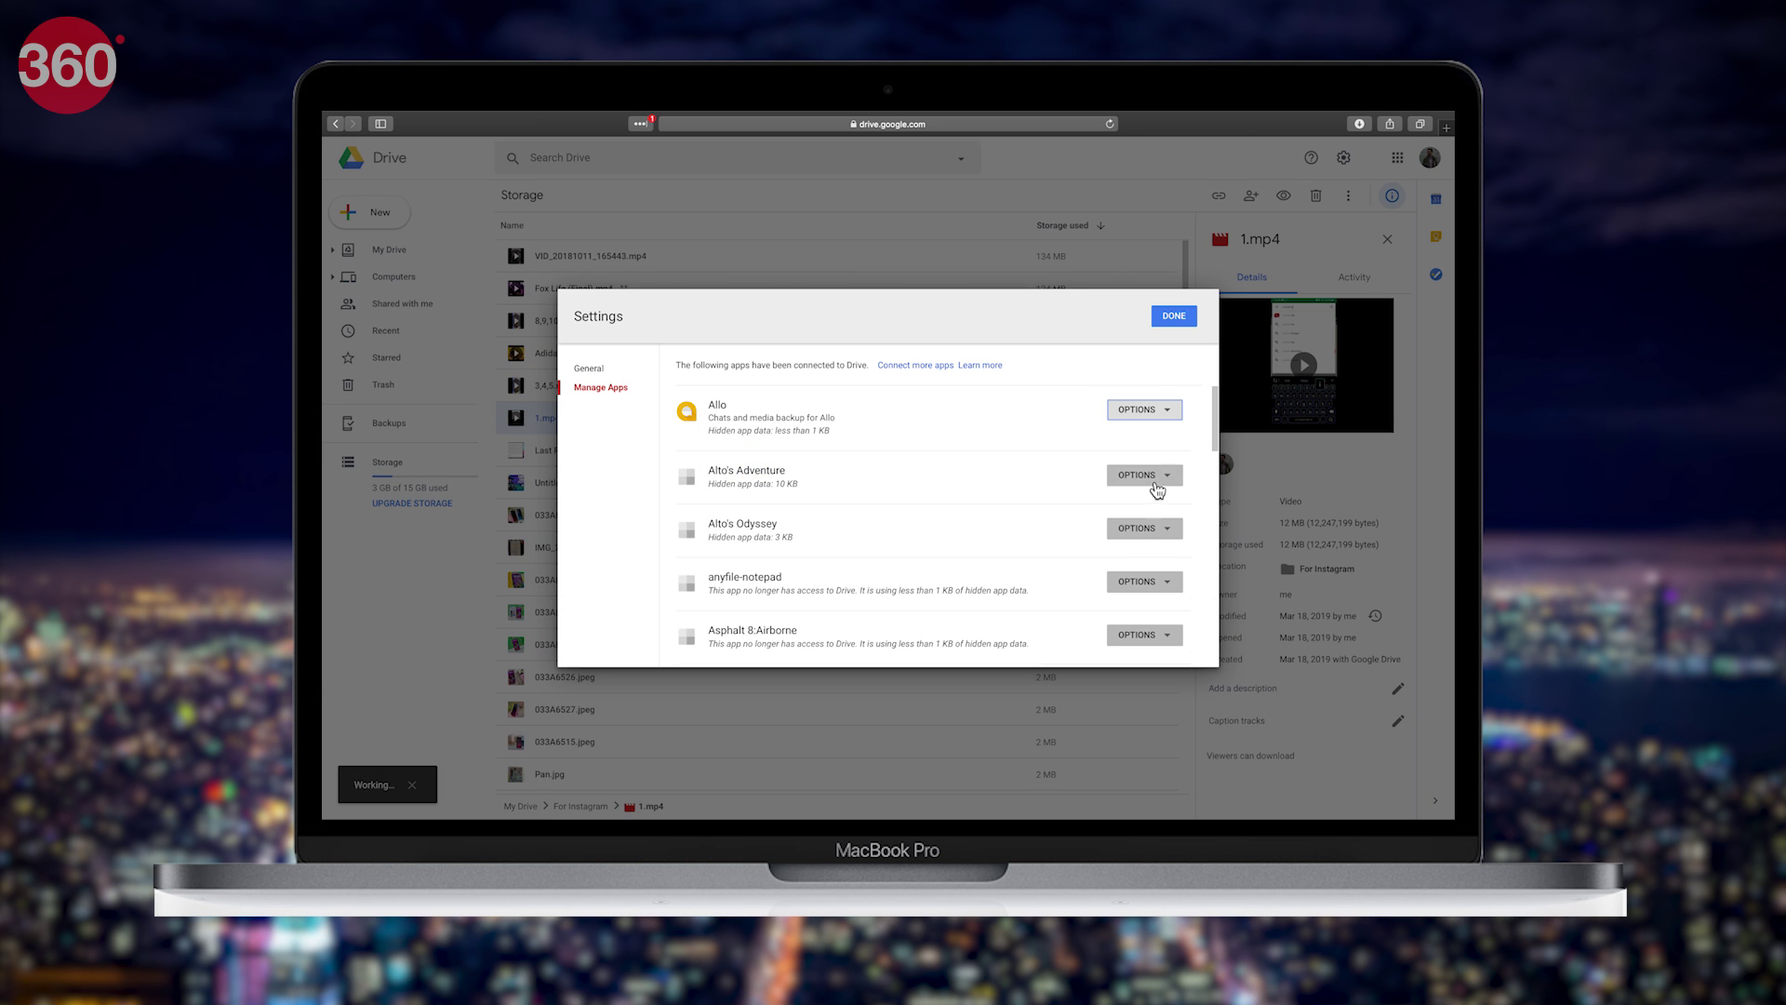
left_click(426, 394)
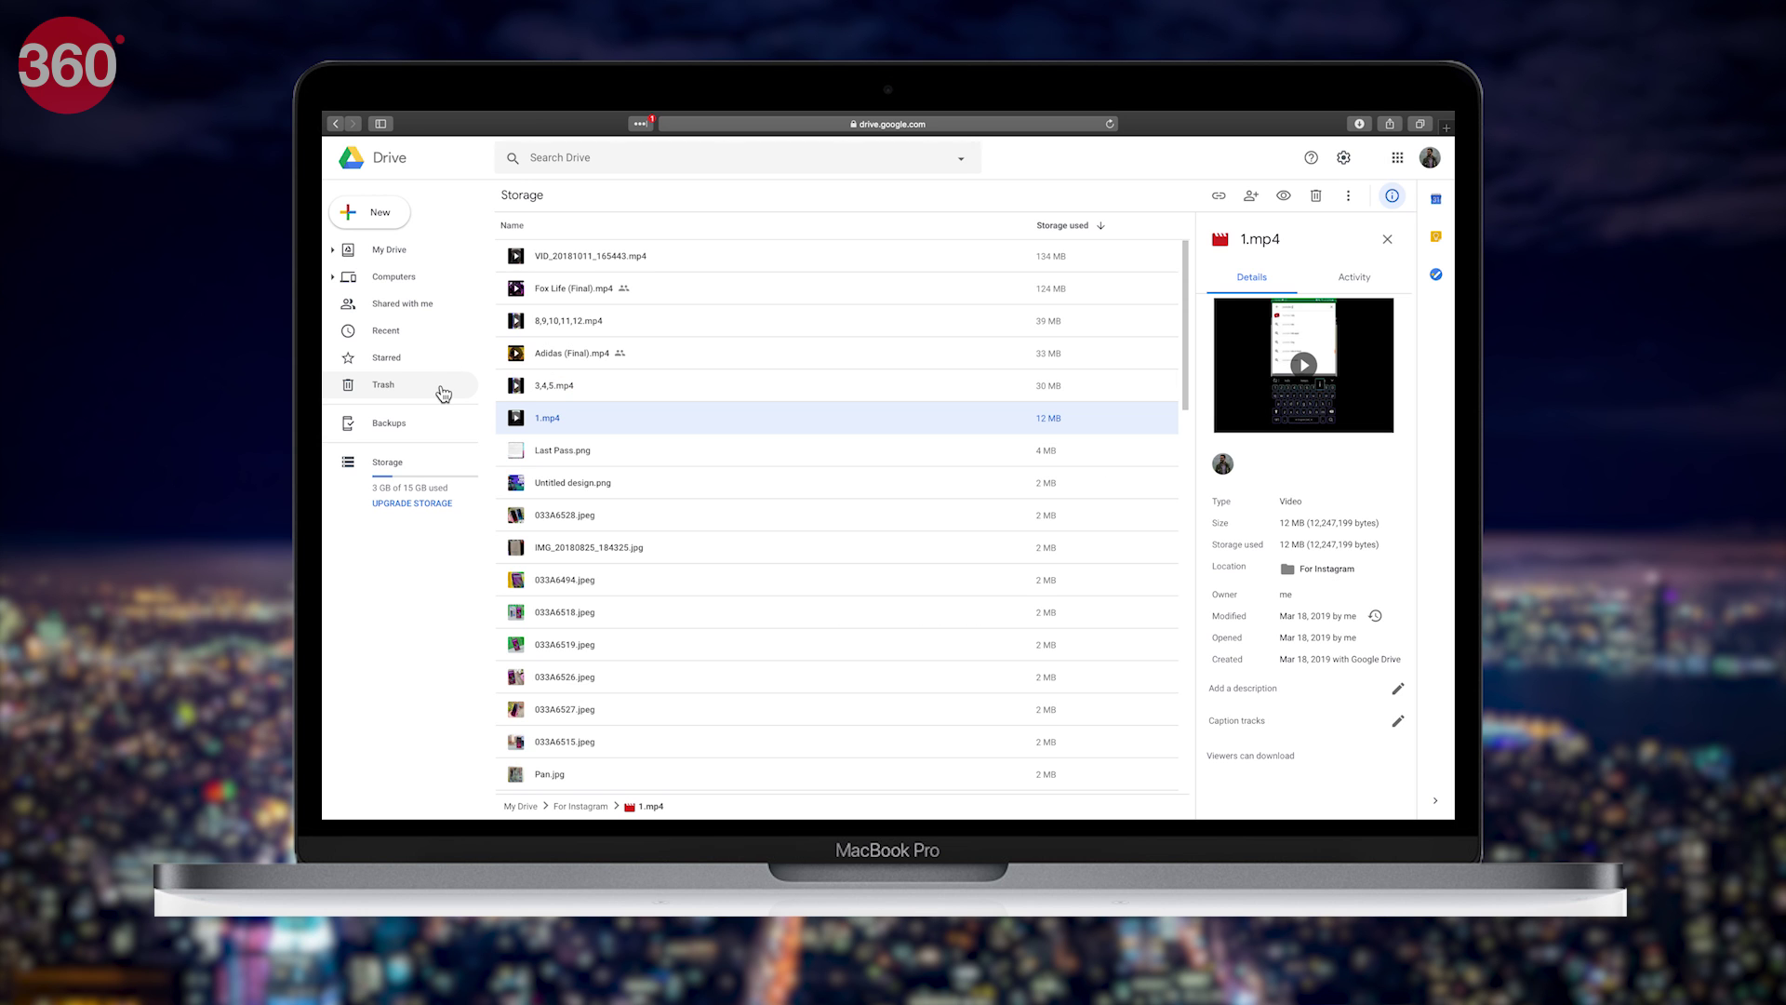
Step: Empty the Drive trash holding the two removed videos
left_click(441, 392)
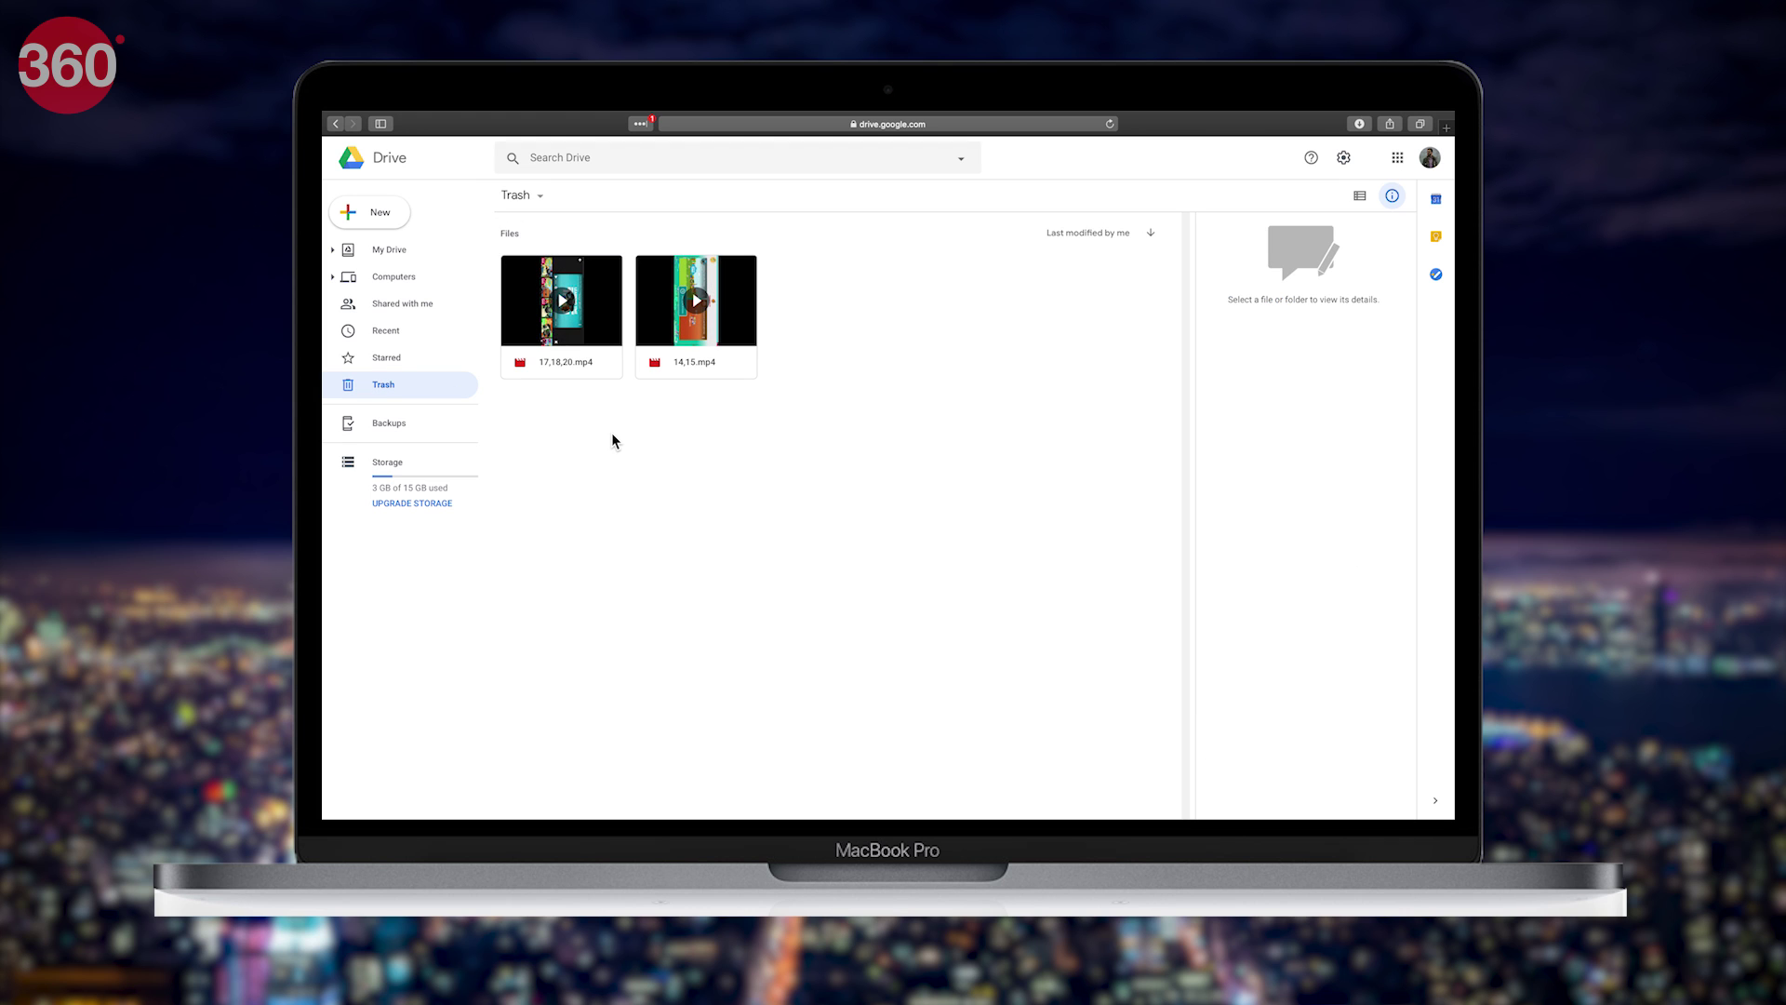
left_click(540, 203)
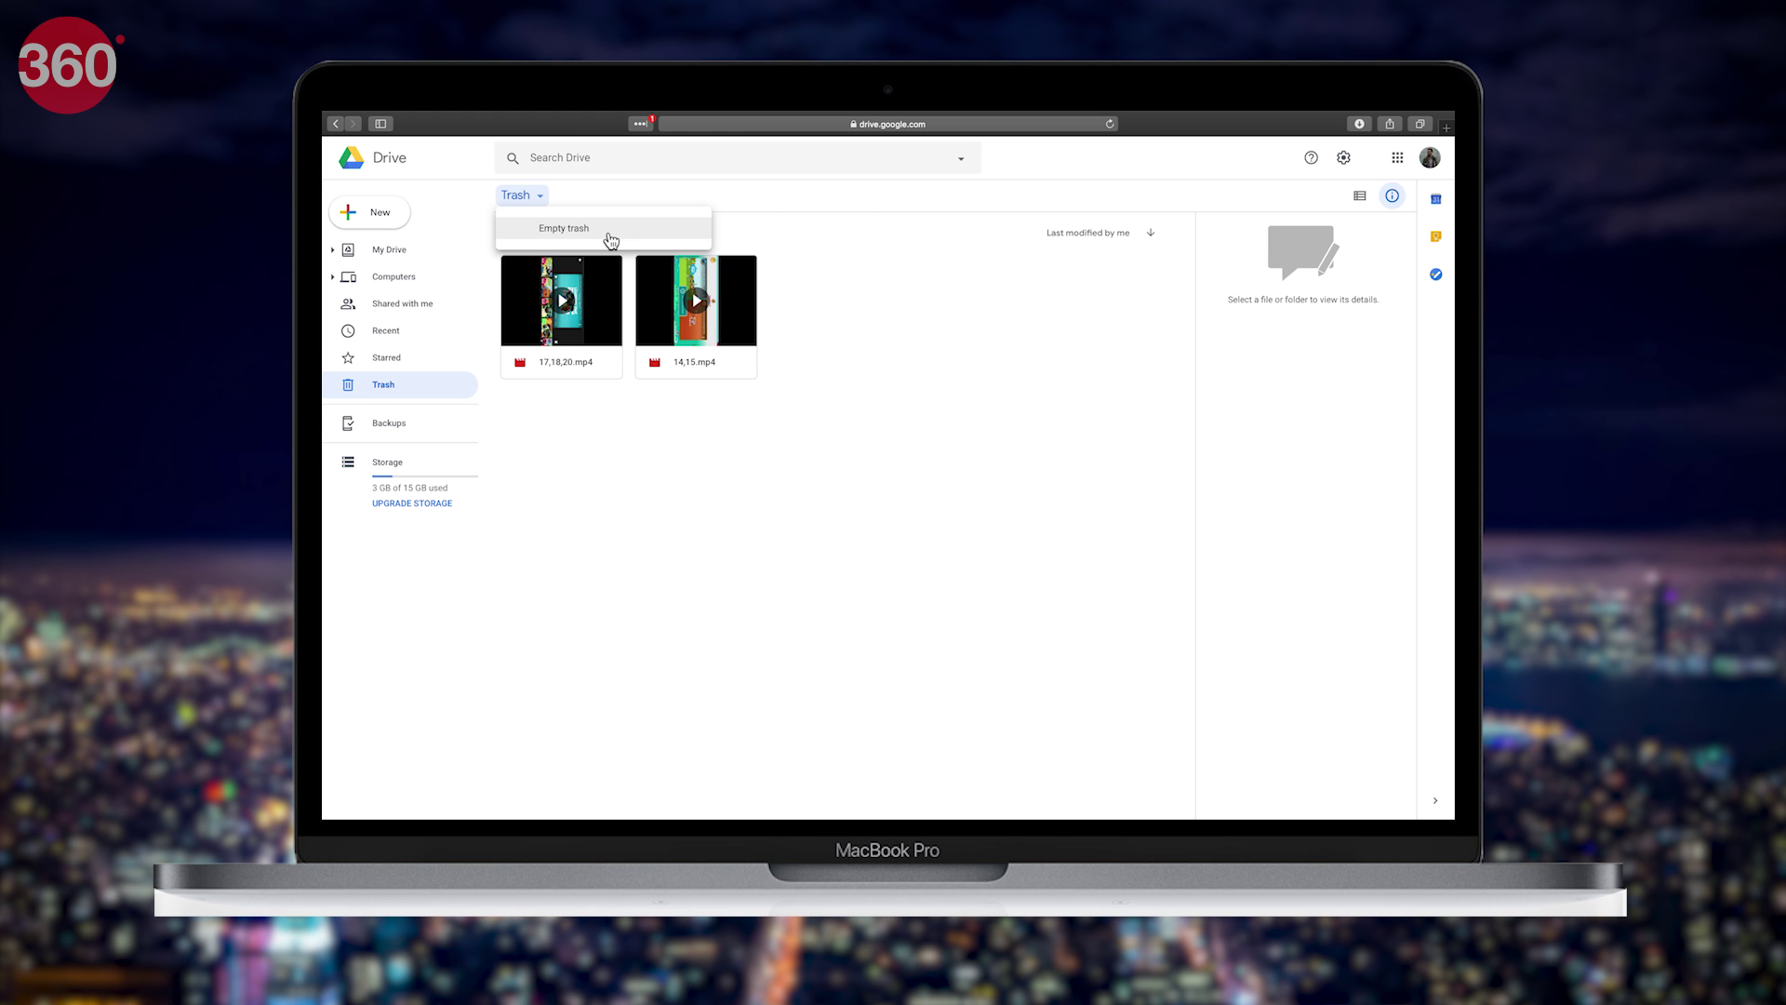
left_click(610, 240)
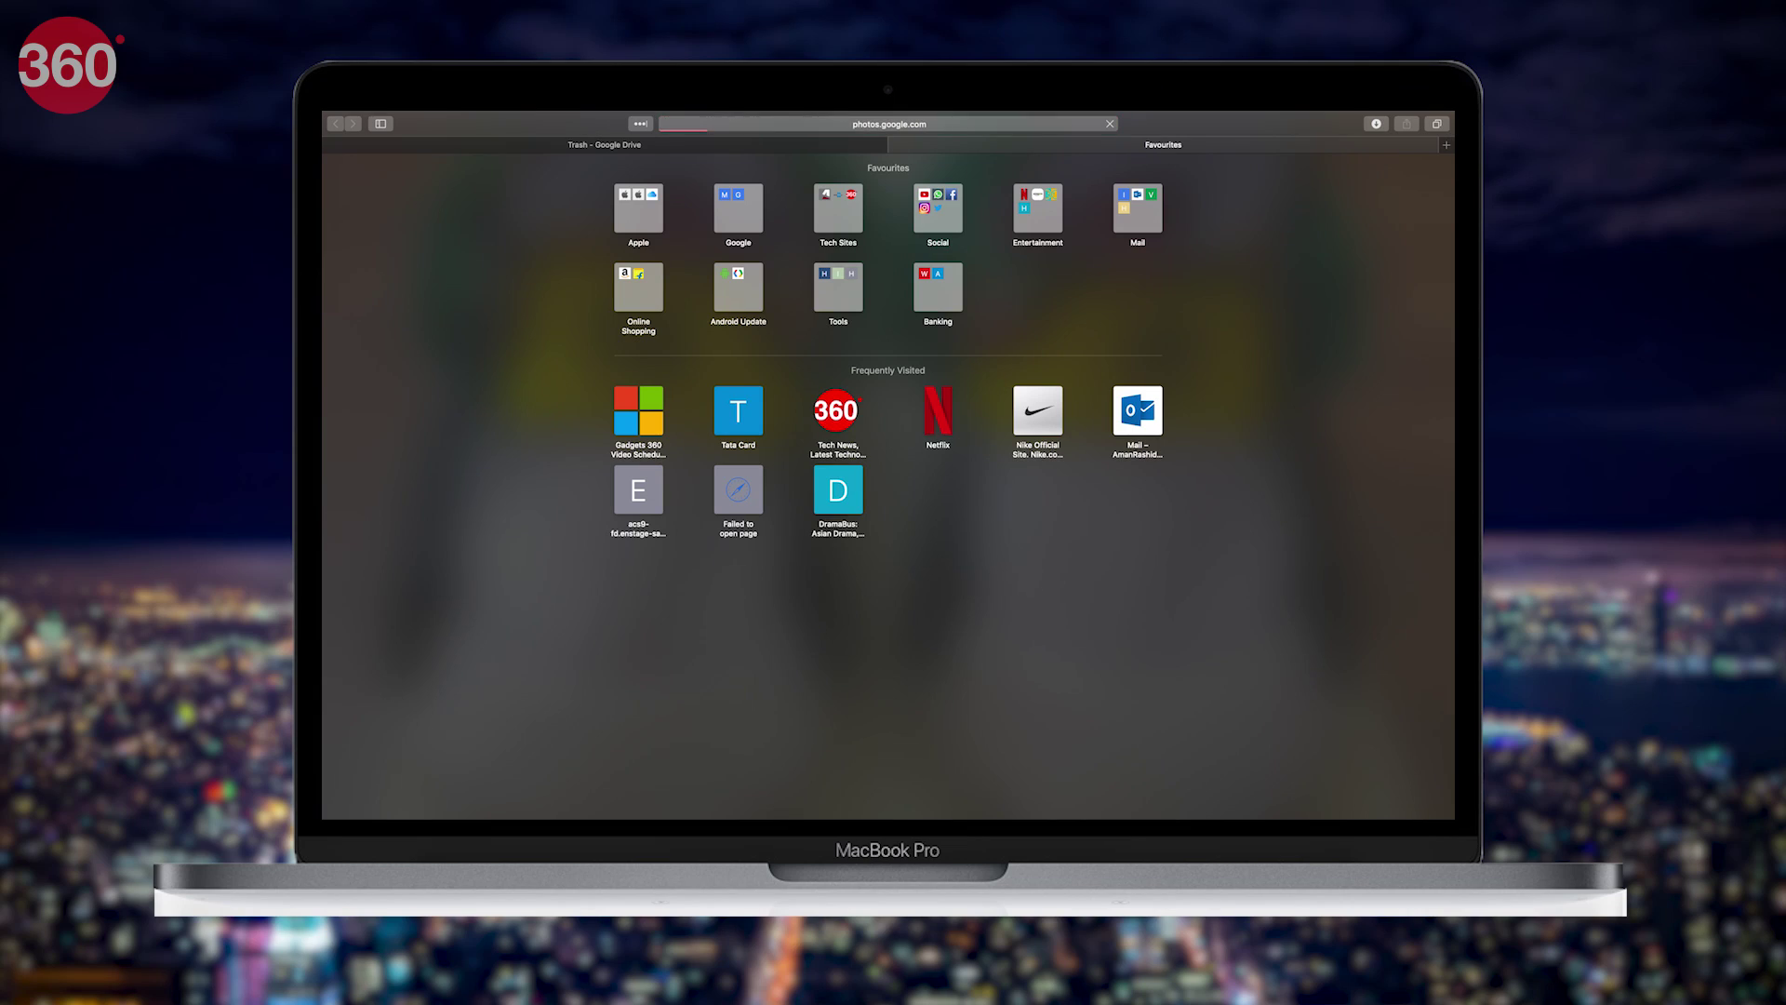
Step: Switch Google Photos uploads to High quality on the settings page
key("Return")
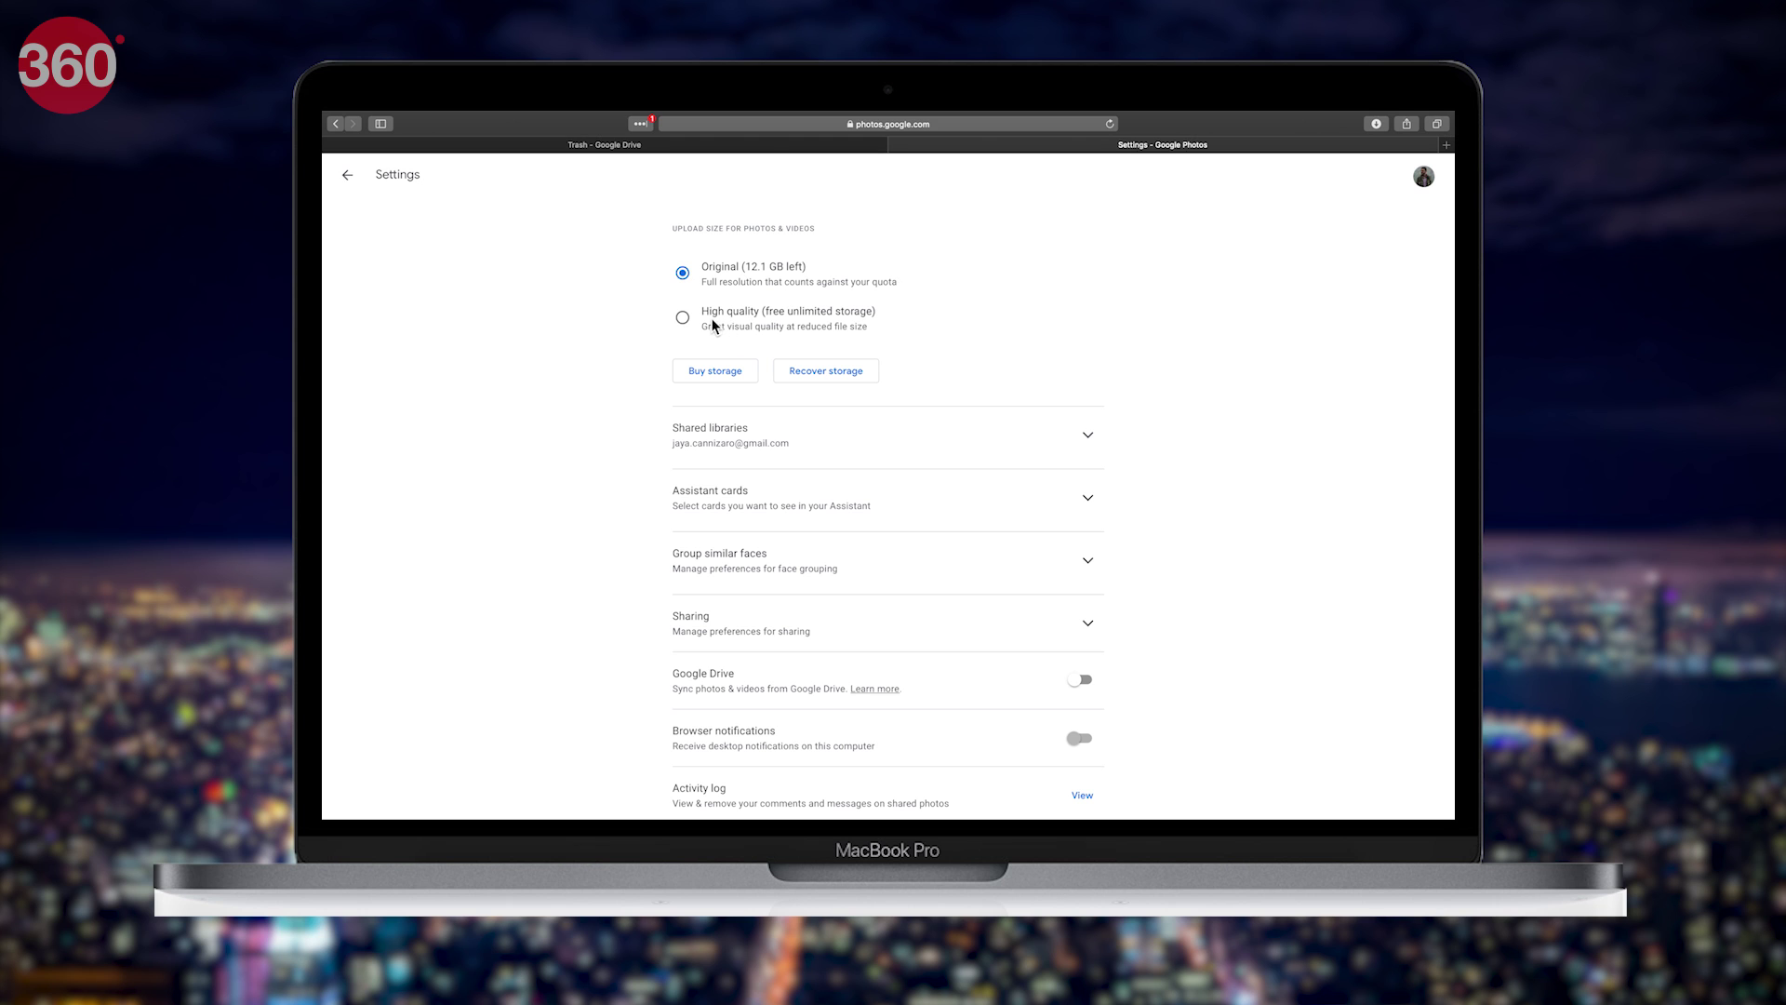
left_click(683, 319)
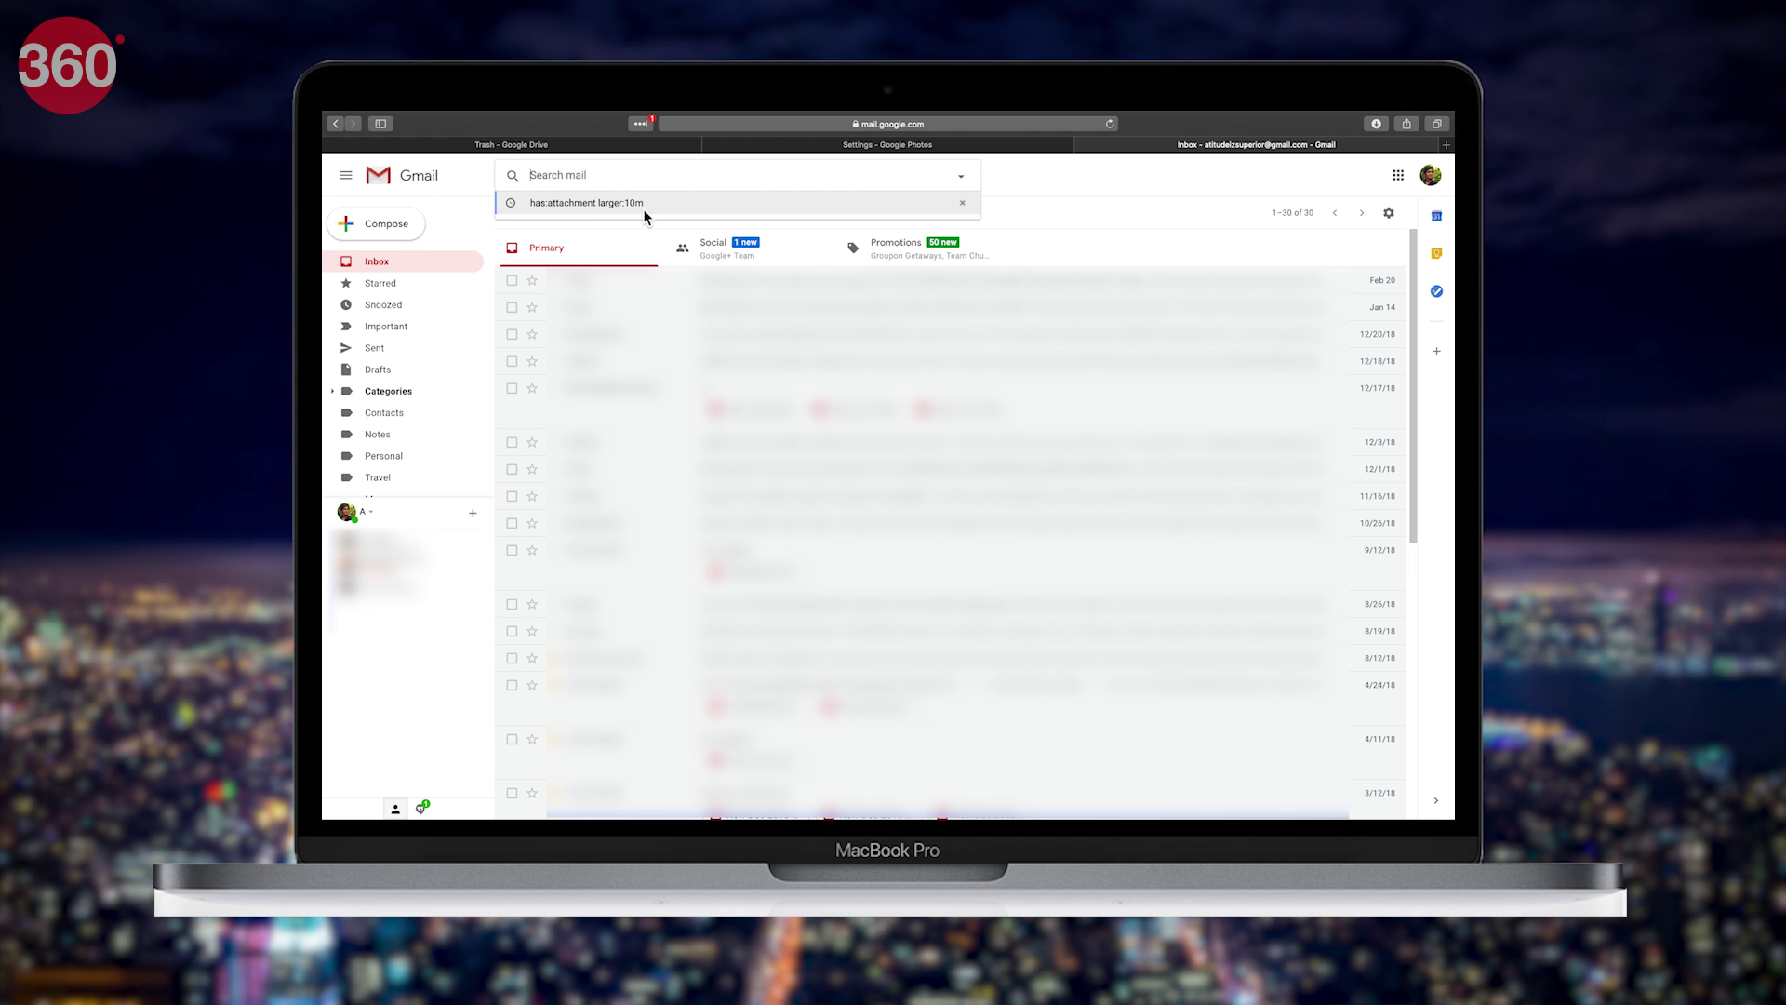
Step: Search has:attachment larger:10m and trash the two 11/13/12 conversations
left_click(643, 209)
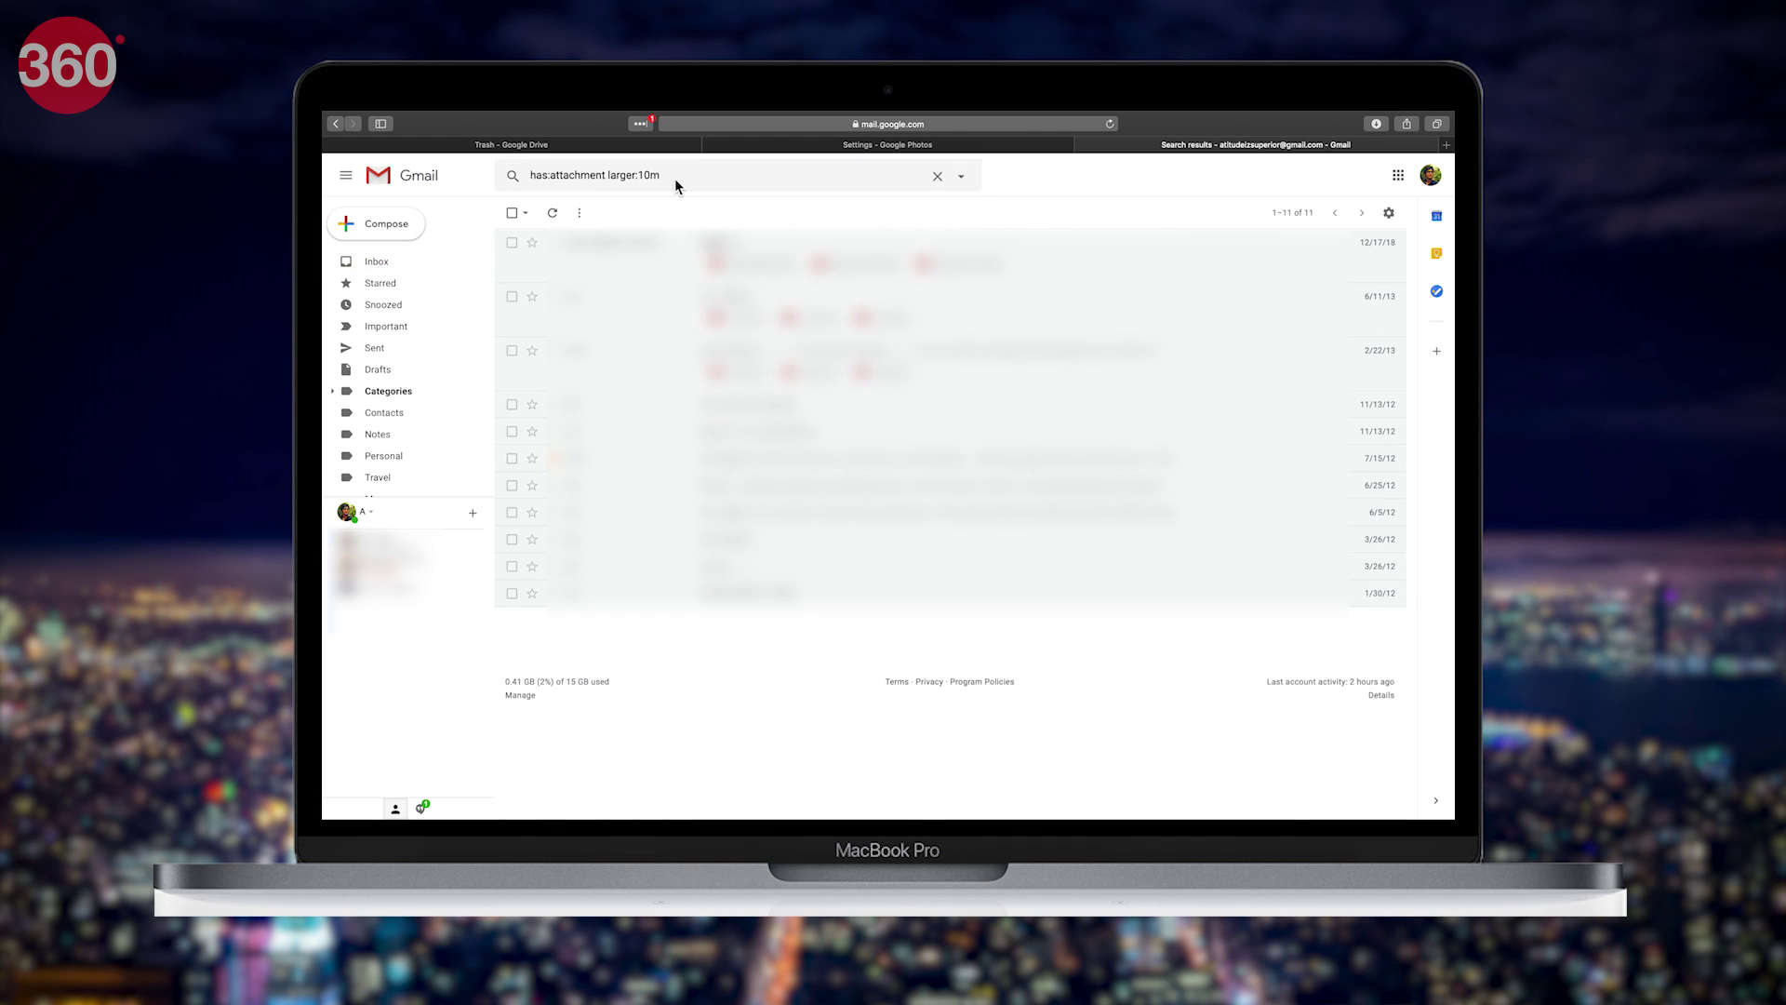
mouse_move(687, 468)
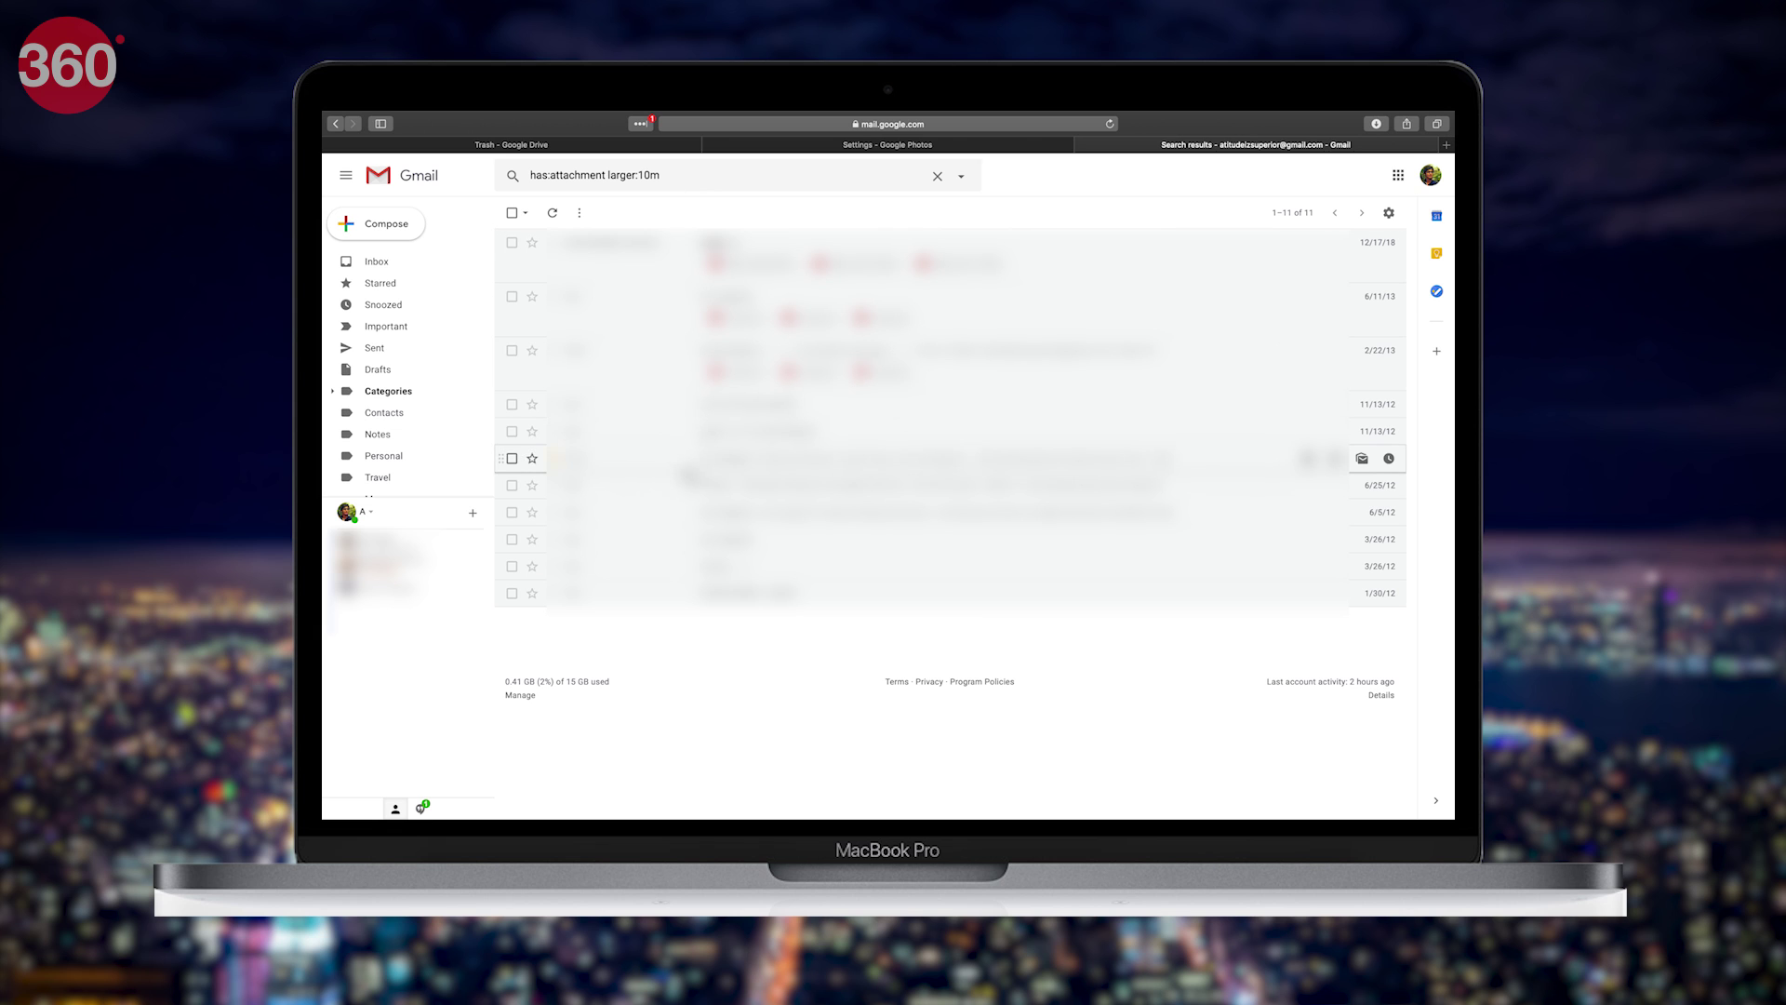
left_click(510, 404)
left_click(510, 431)
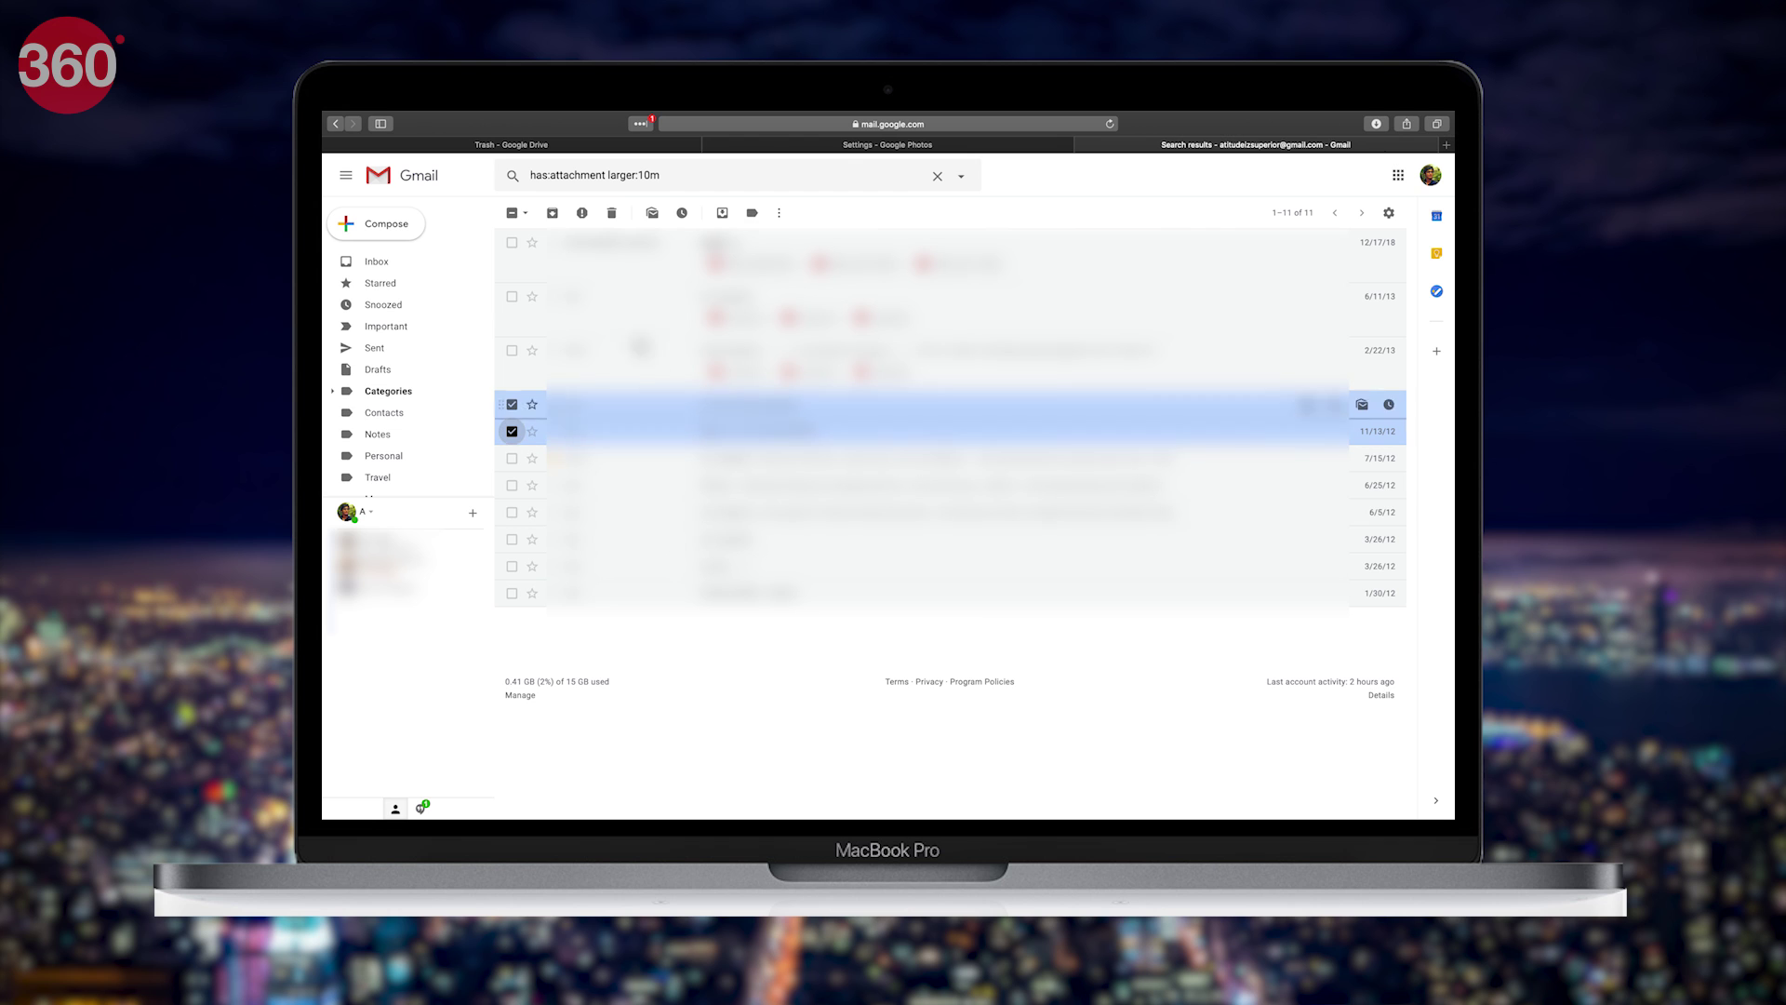
left_click(612, 214)
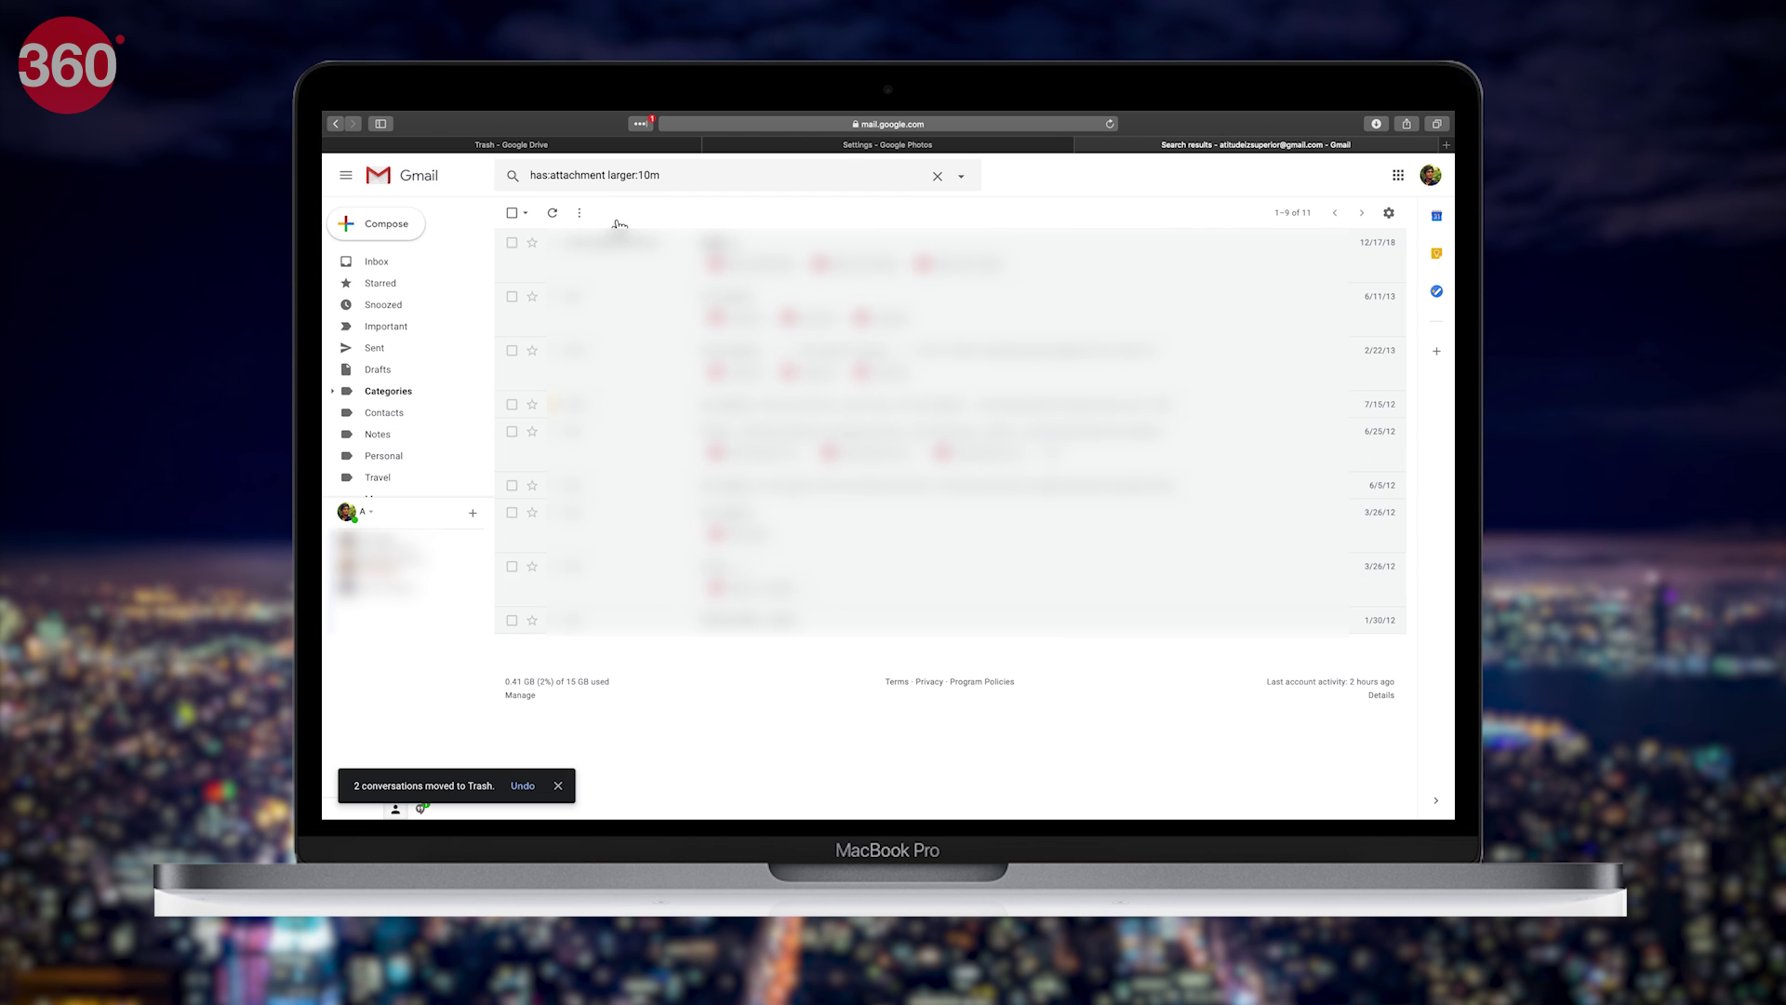
scroll(439, 397, "down", 3)
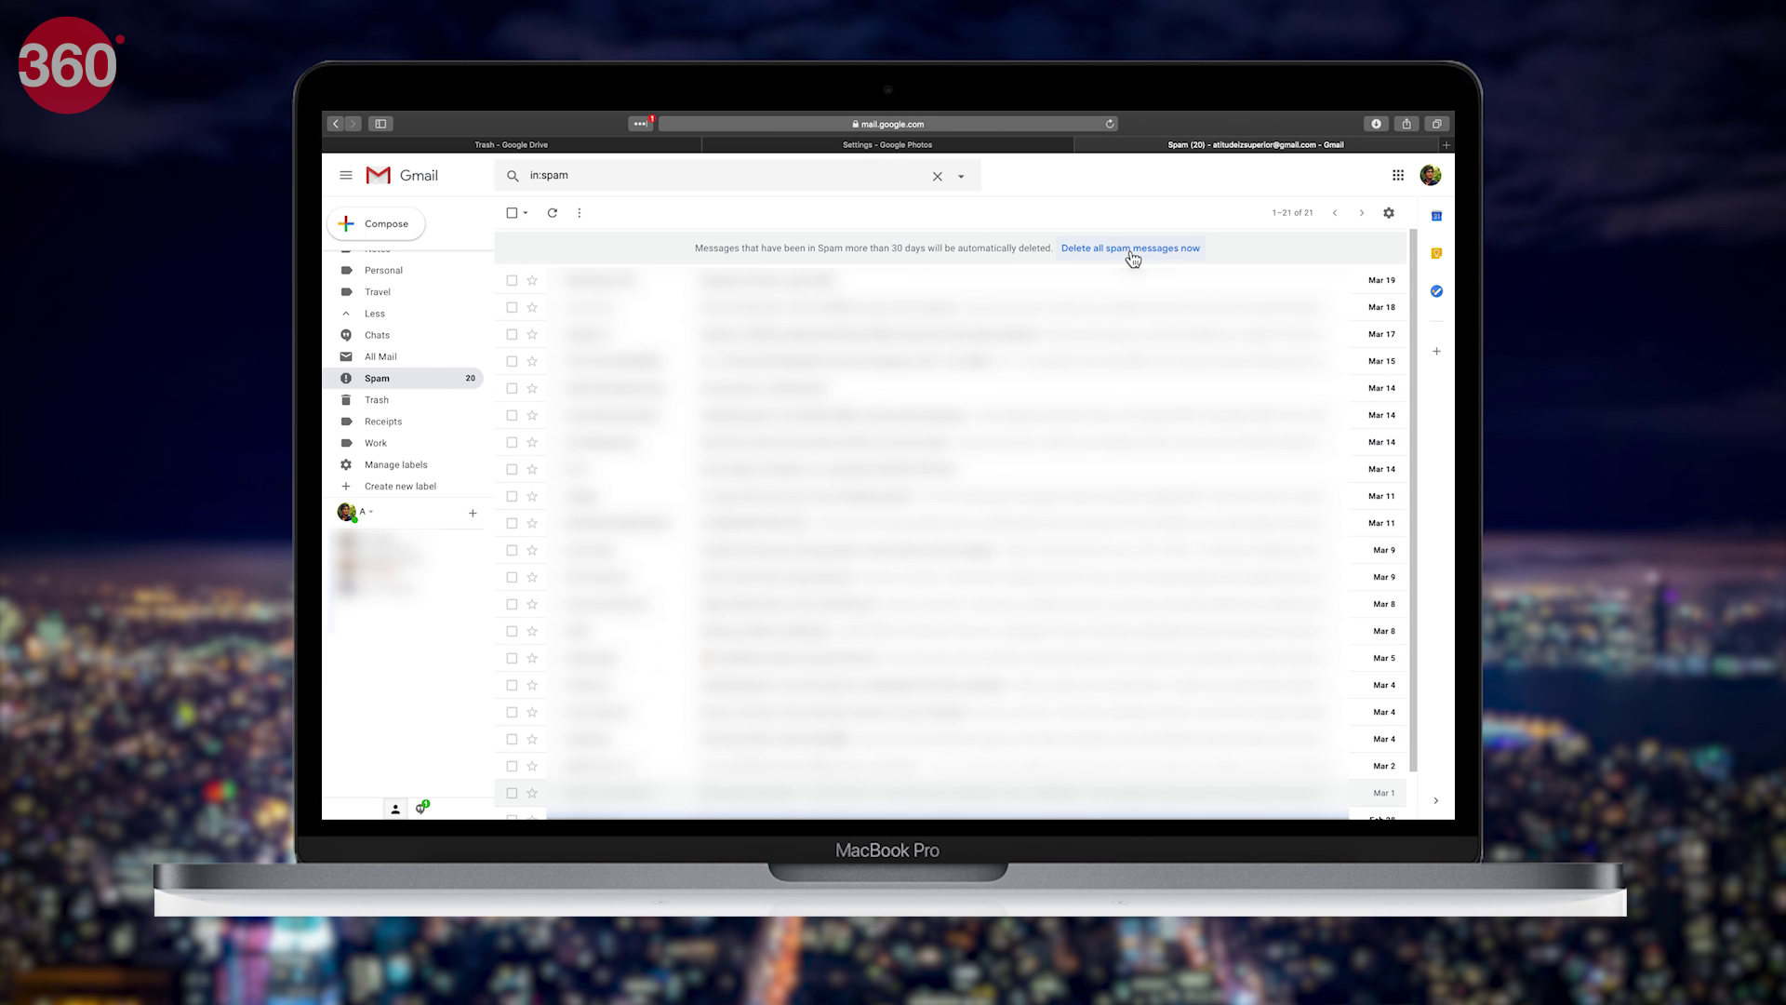
Step: Delete all Gmail spam messages and permanently empty the 113-conversation trash
left_click(1131, 252)
left_click(1017, 522)
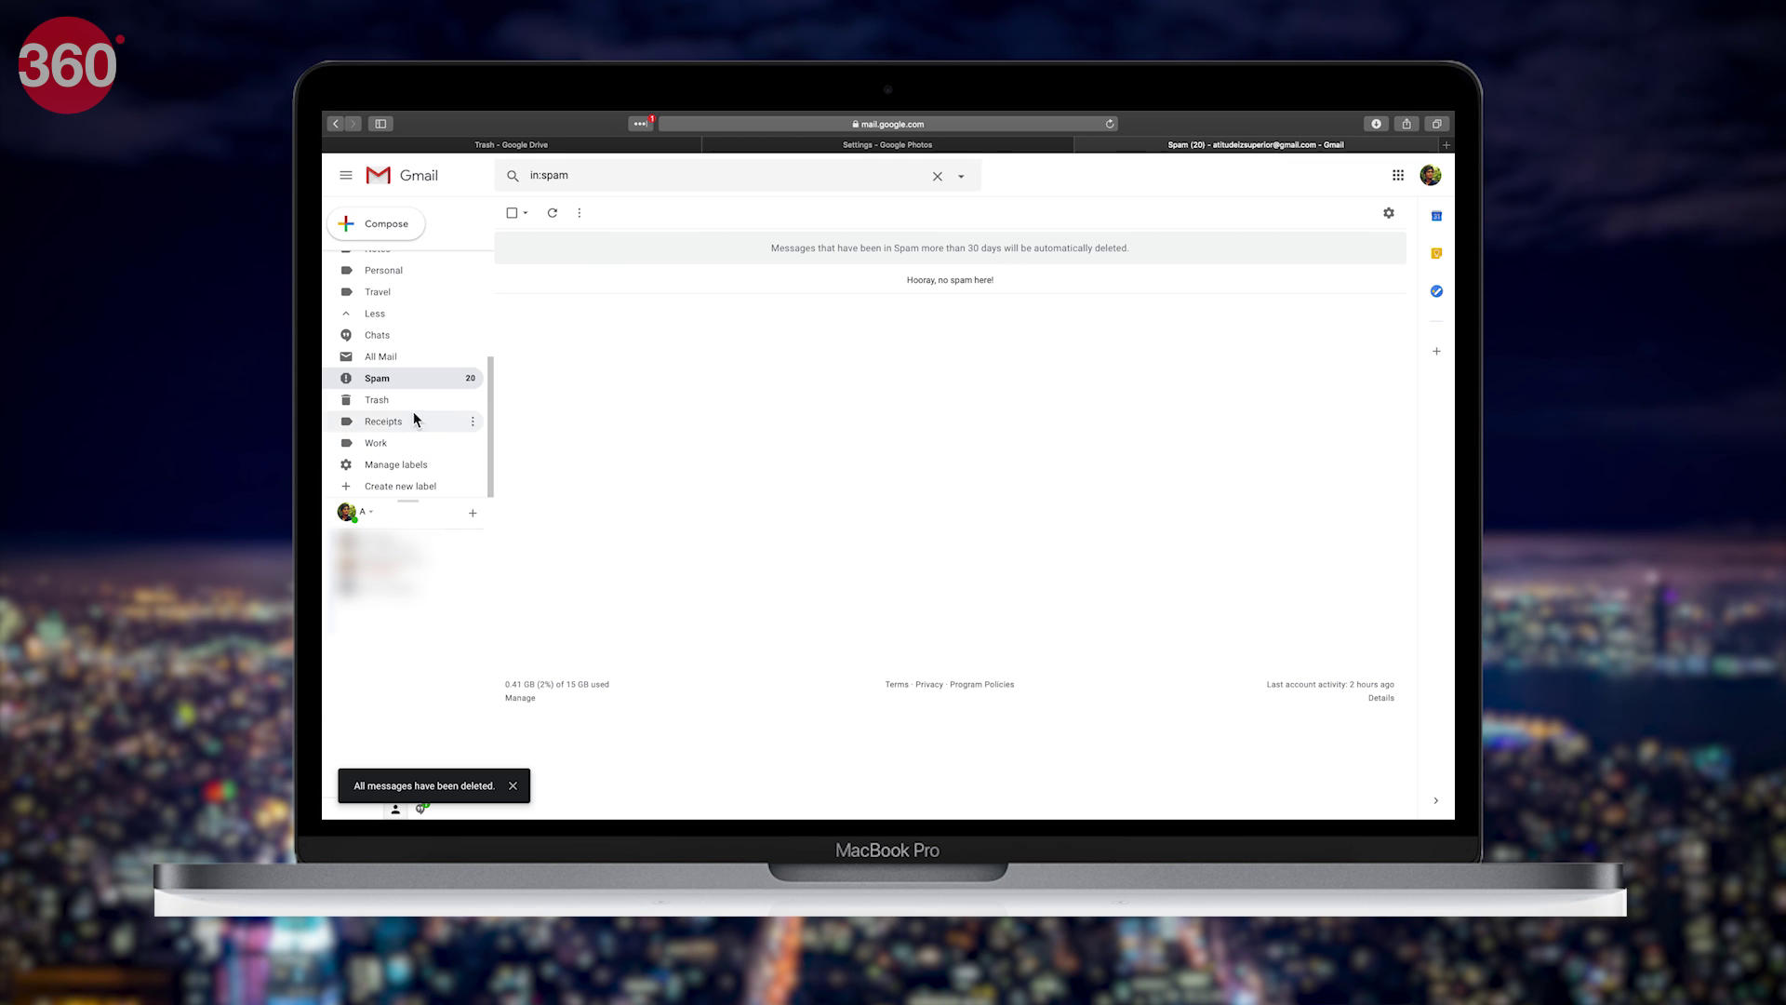
left_click(413, 405)
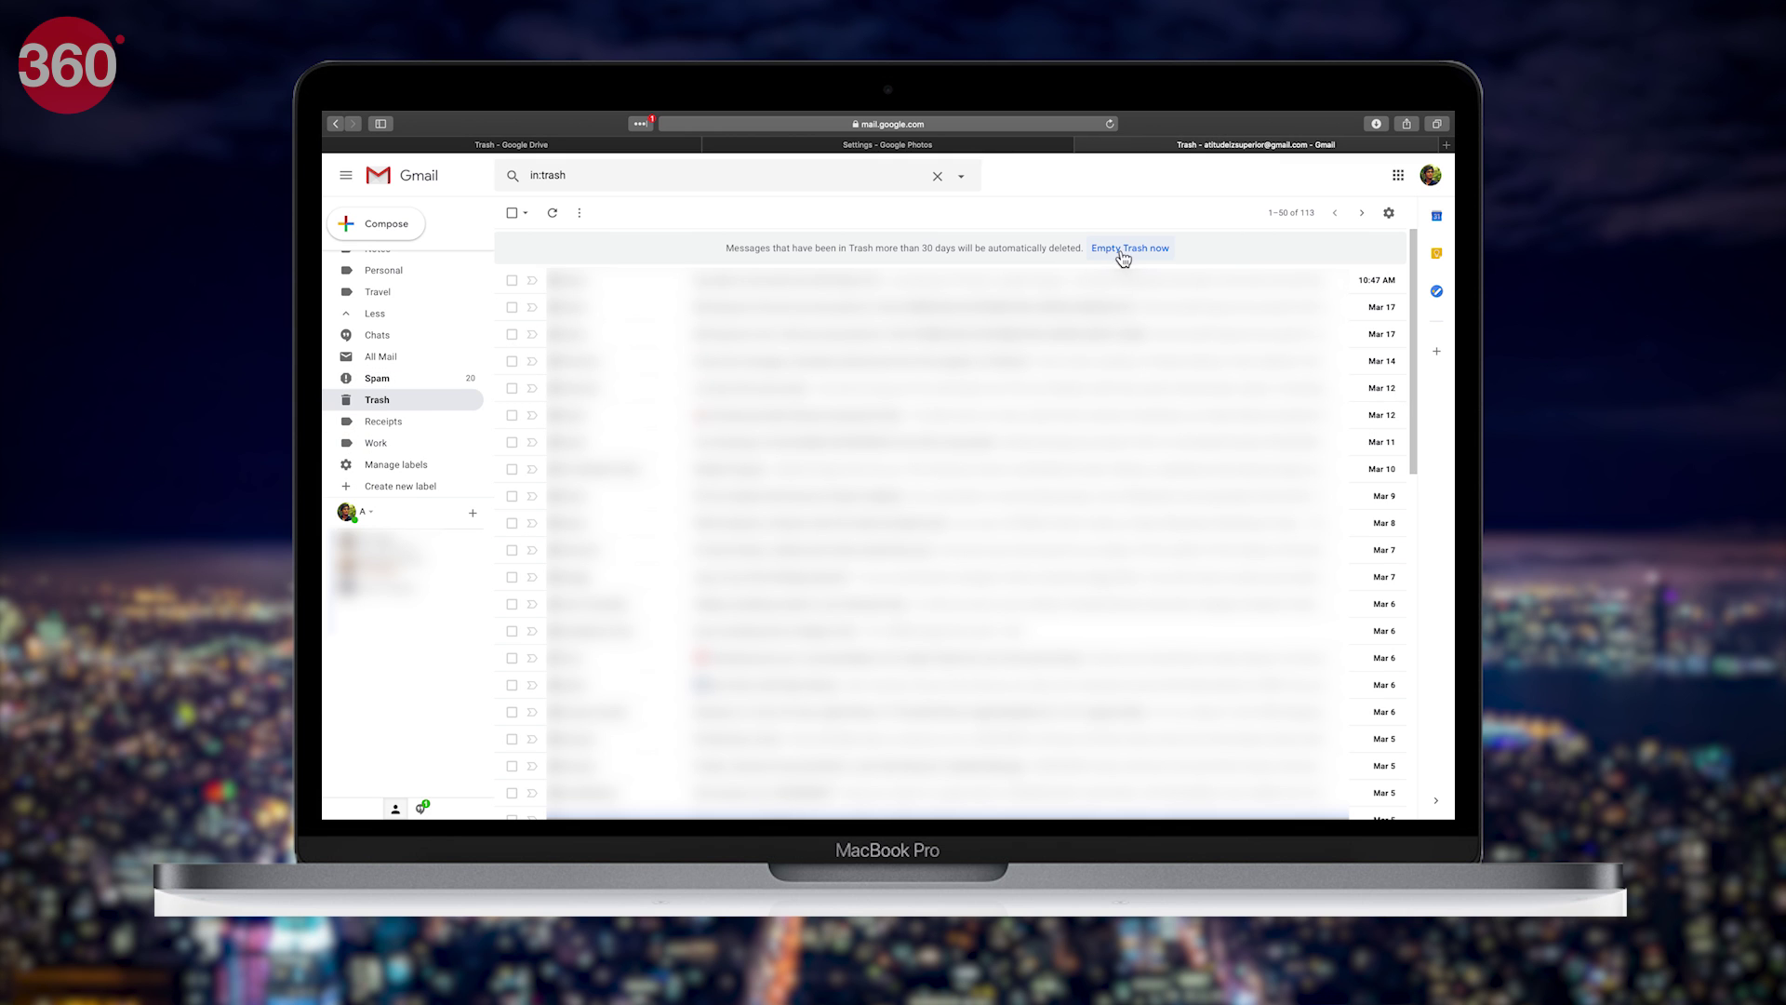
left_click(1145, 255)
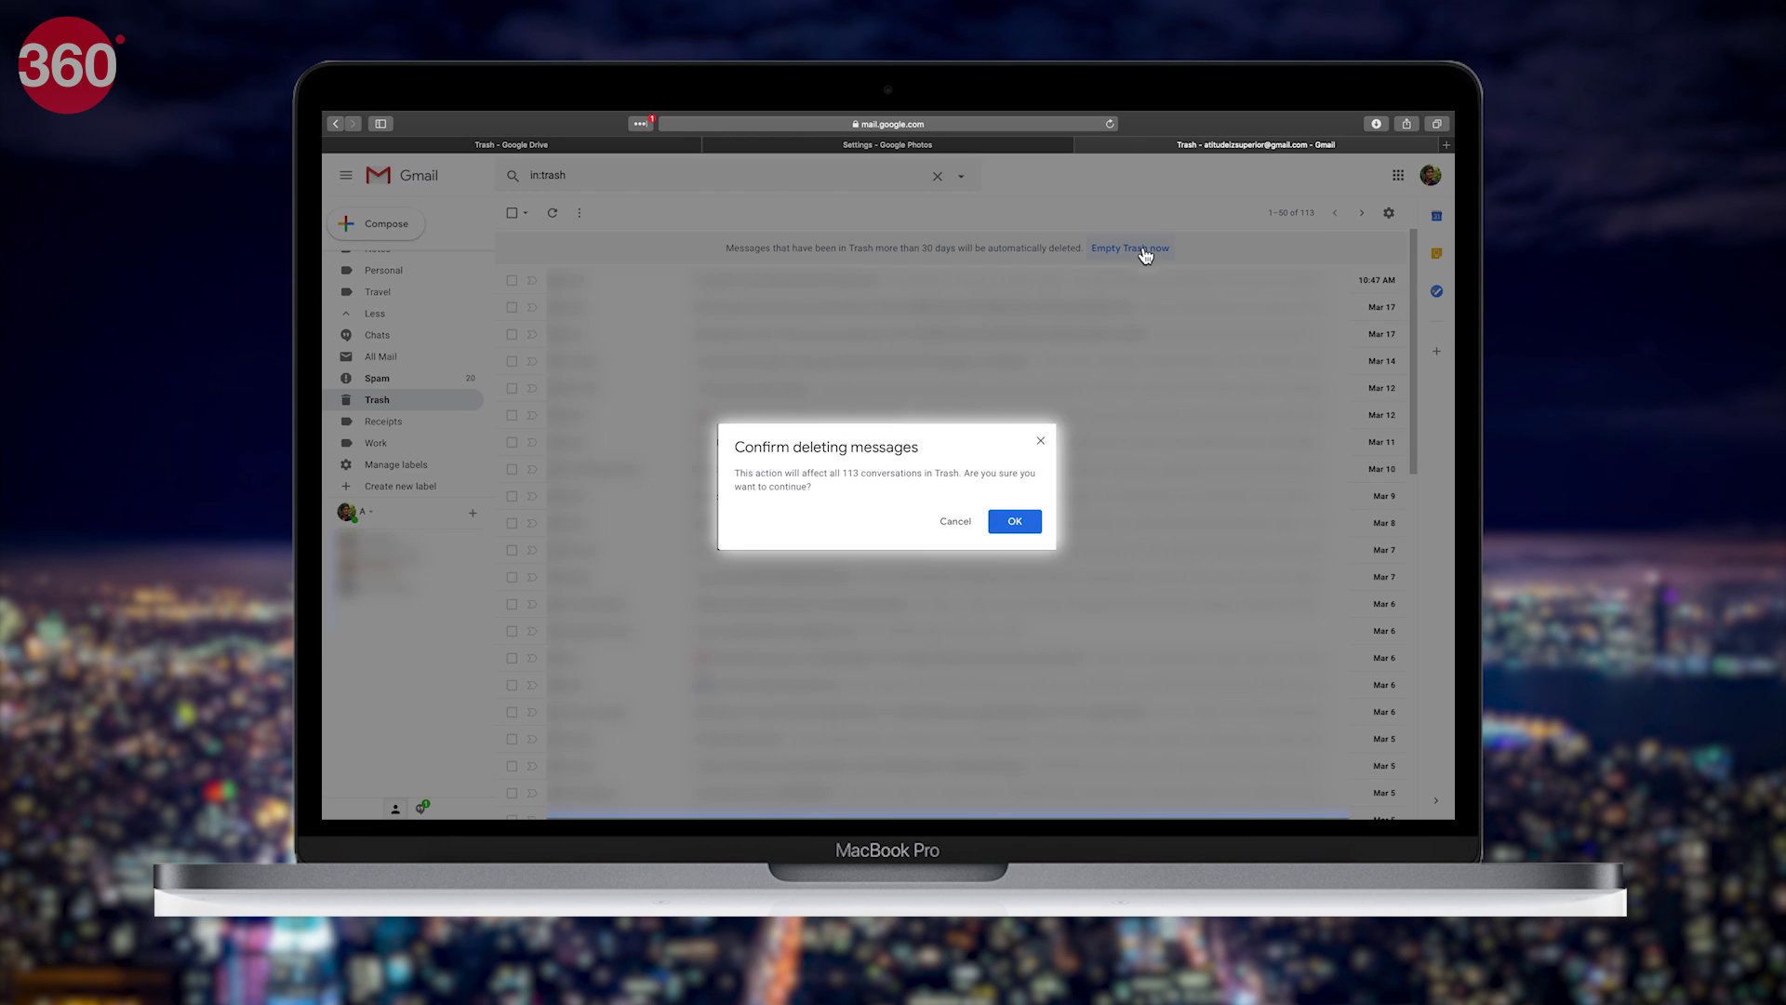
left_click(1036, 532)
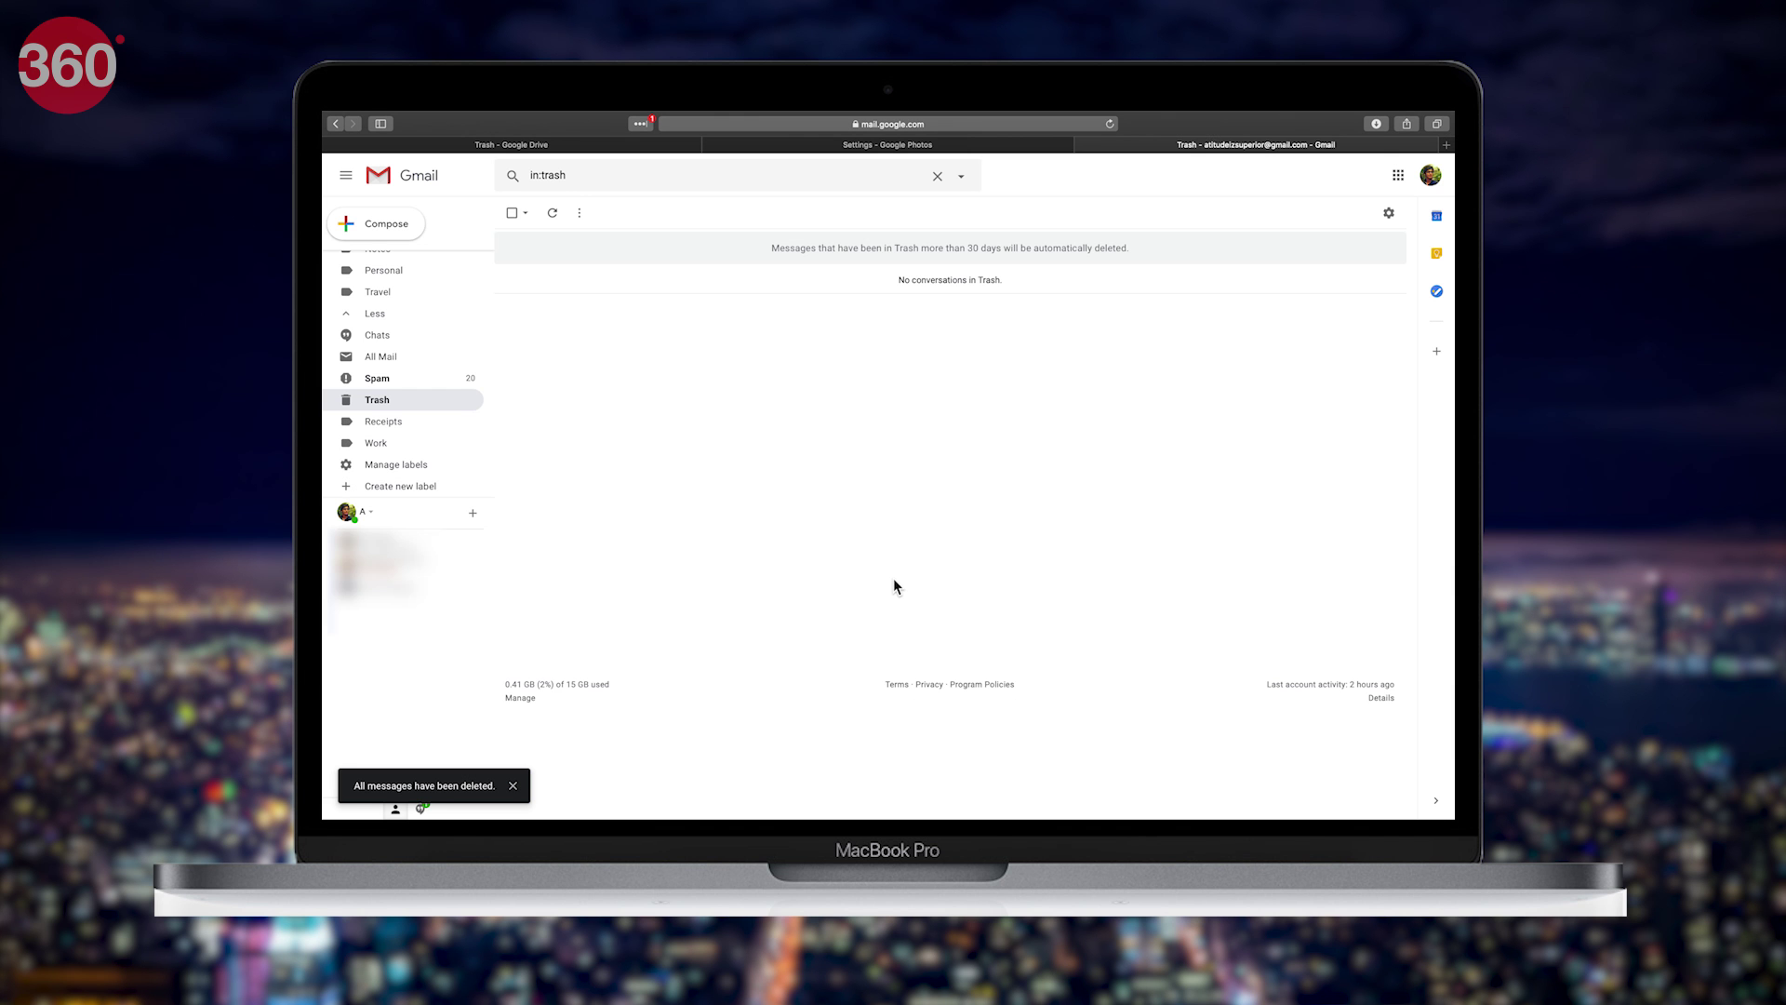